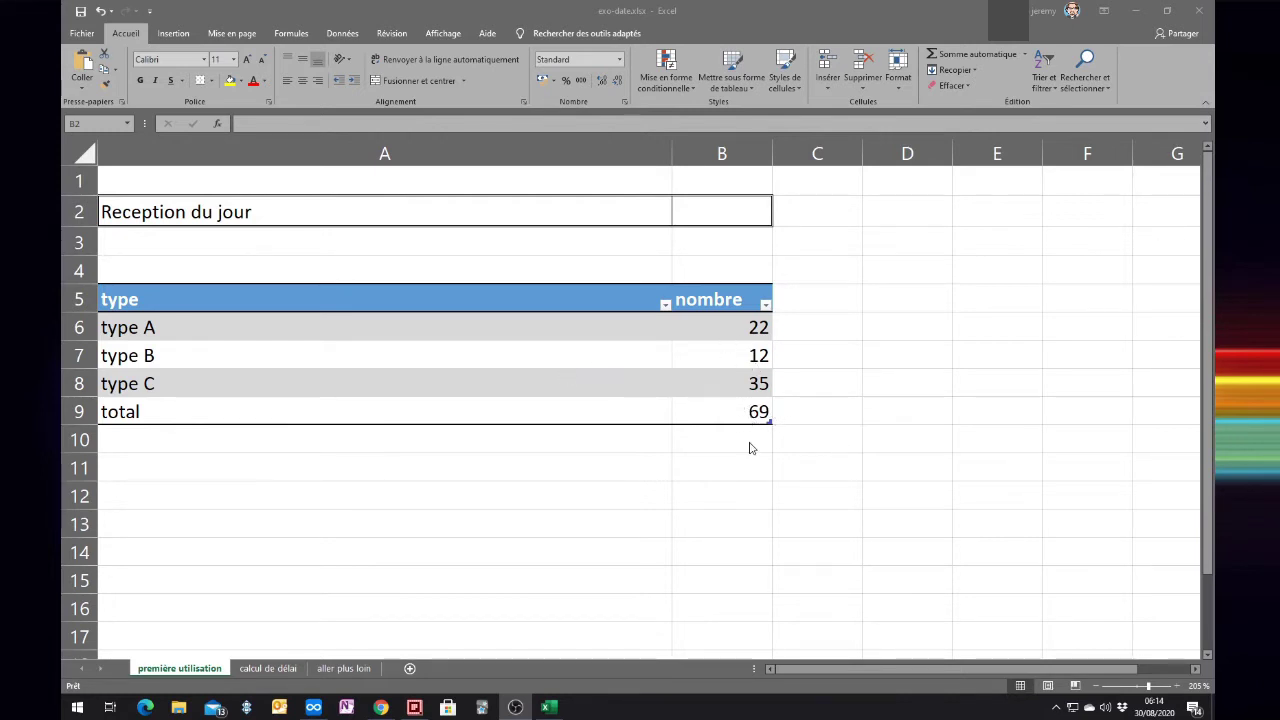
Enter 30/08/2020 in B2 beside Reception du jour and autofit column B to show it.
left_click(697, 213)
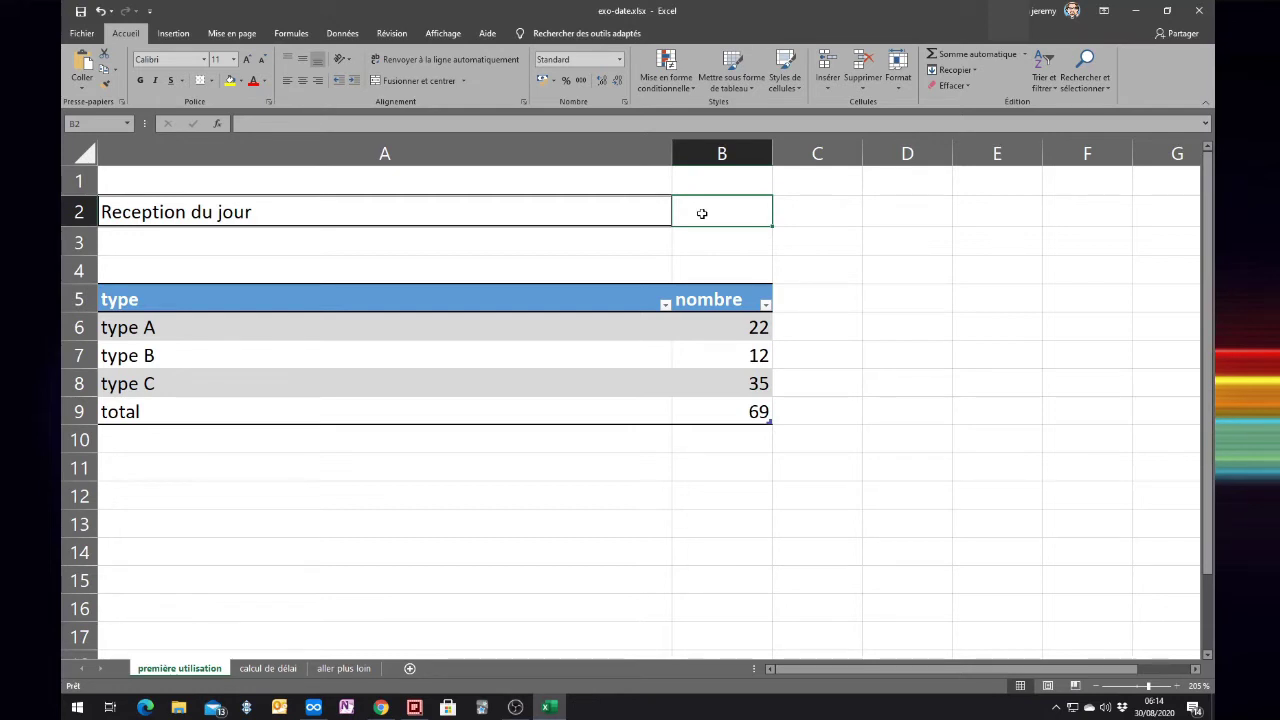
type("30/08/2")
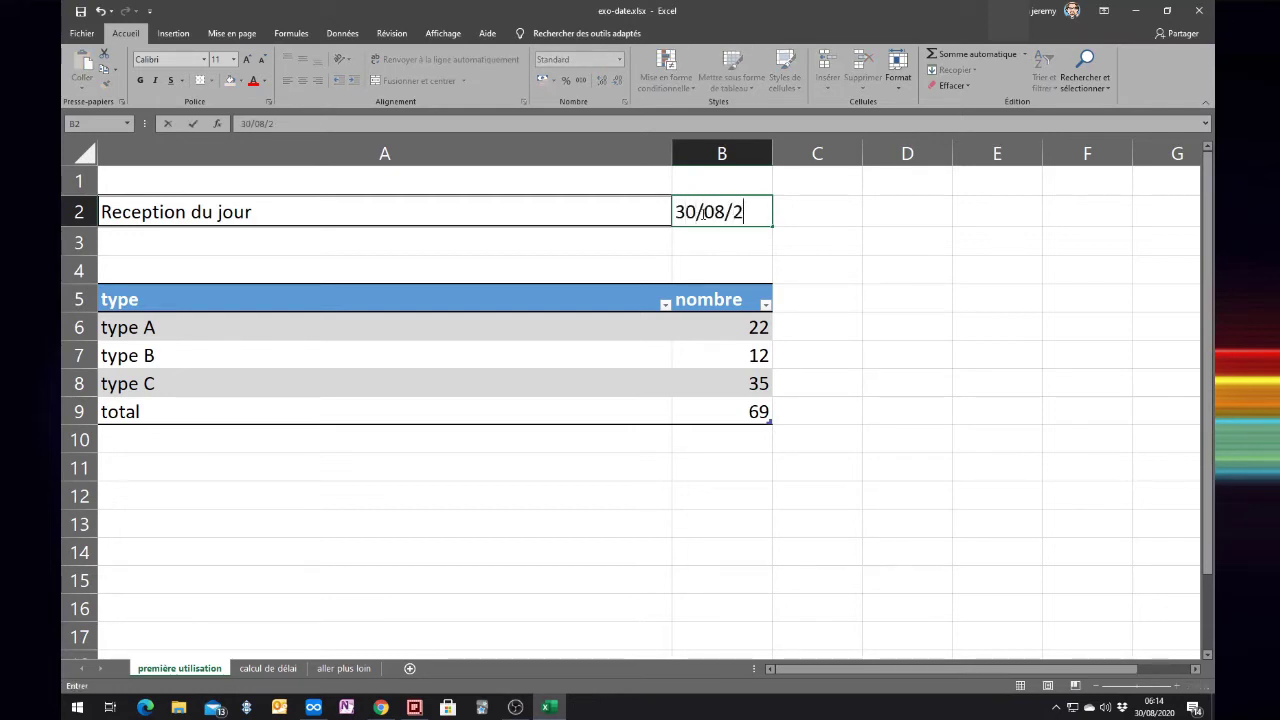
type("020")
key("Return")
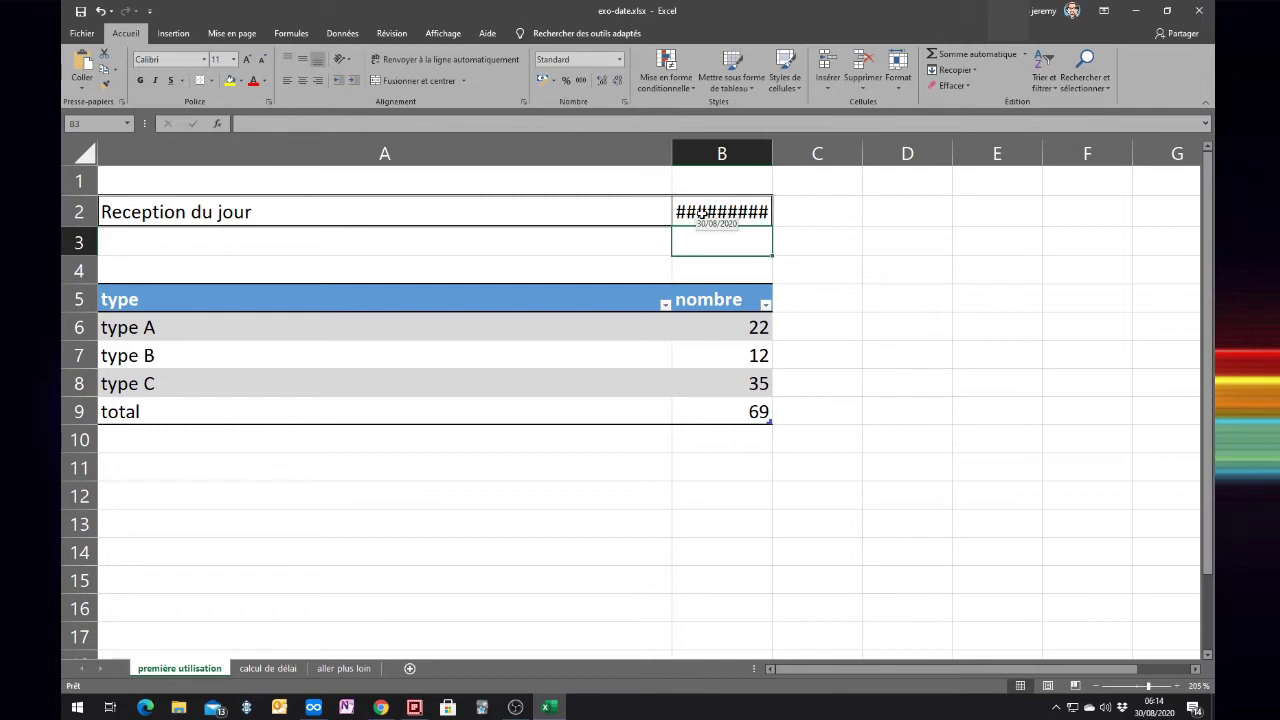
left_click(700, 207)
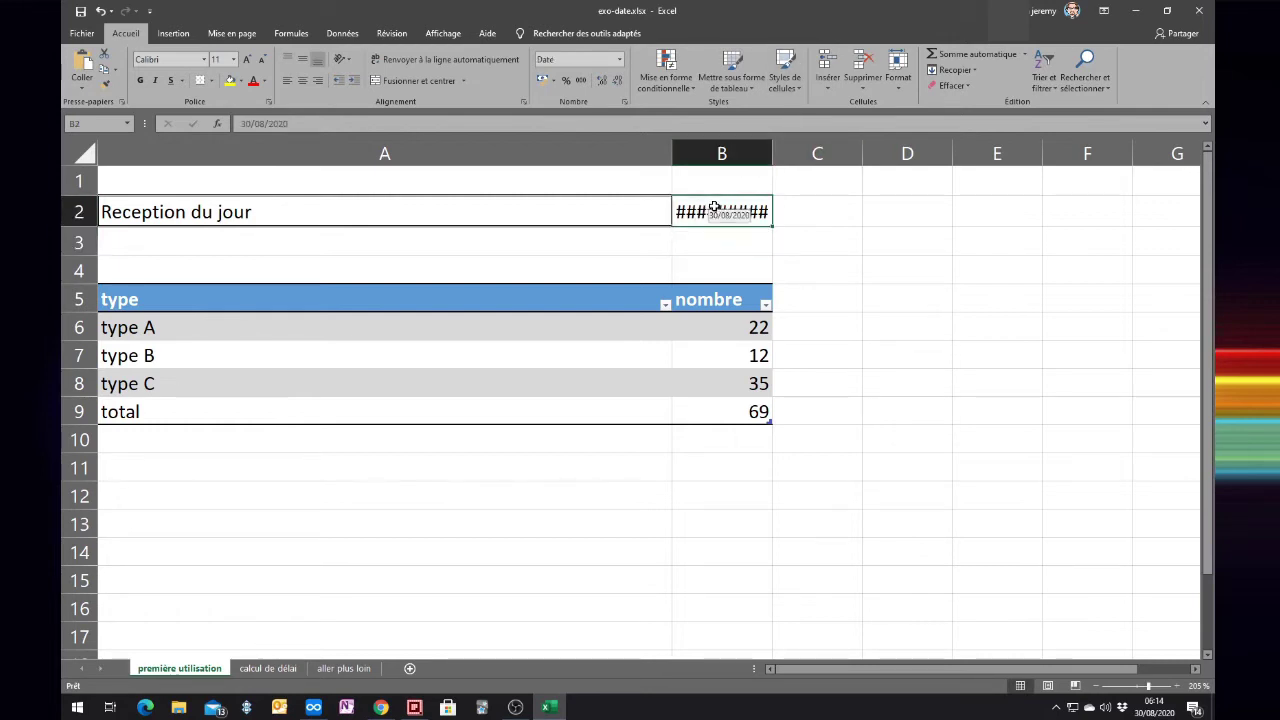
double_click(770, 153)
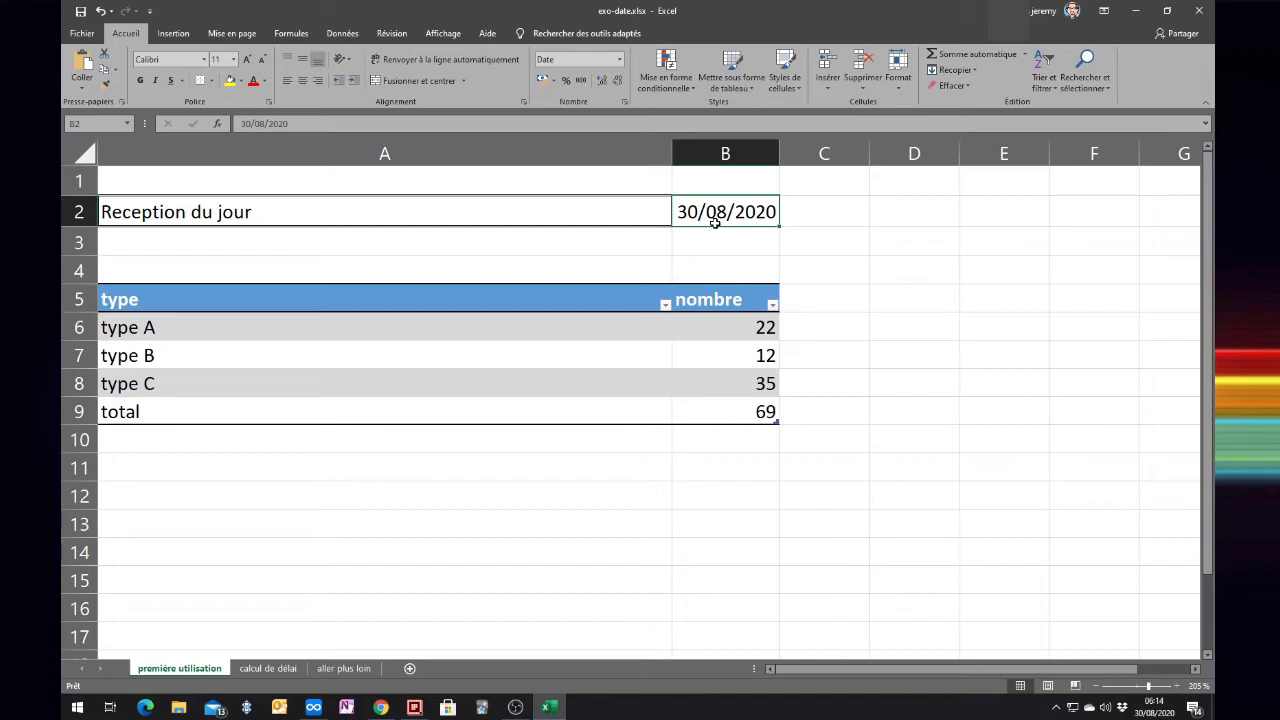
Replace B2's fixed date with the formula =AUJOURDHUI() so it always shows today's date.
type("=")
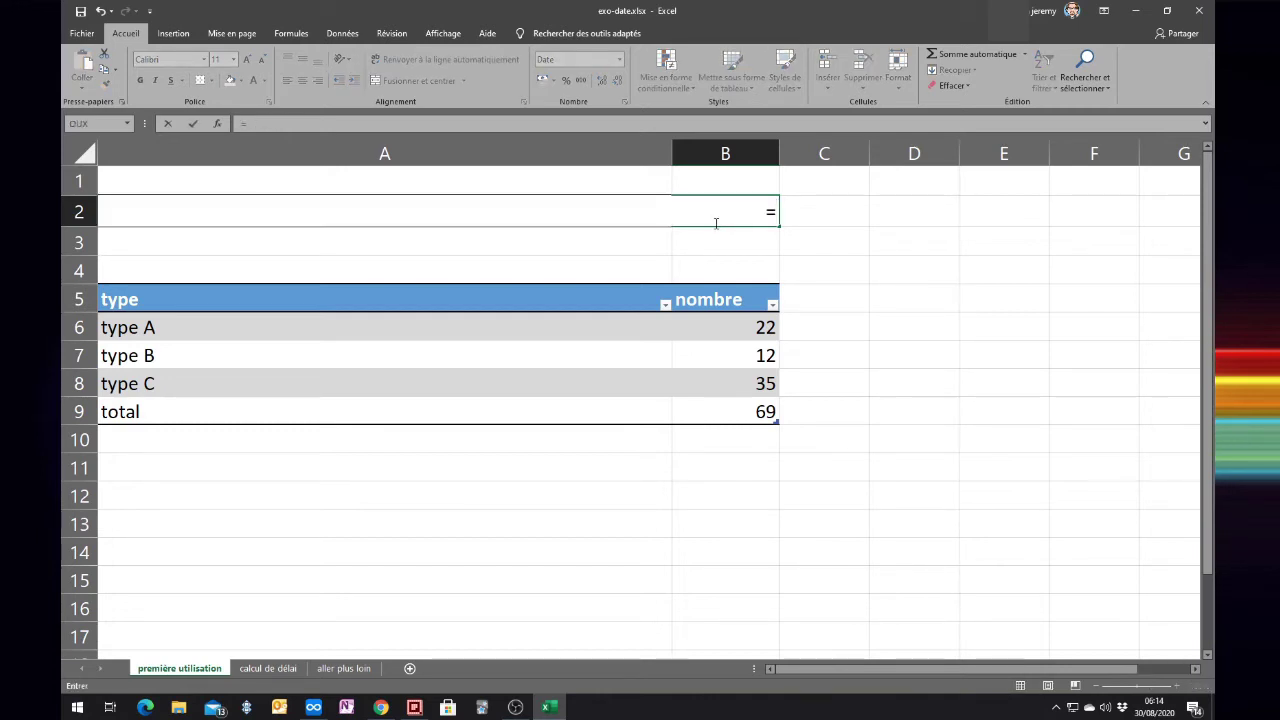
type("aujour")
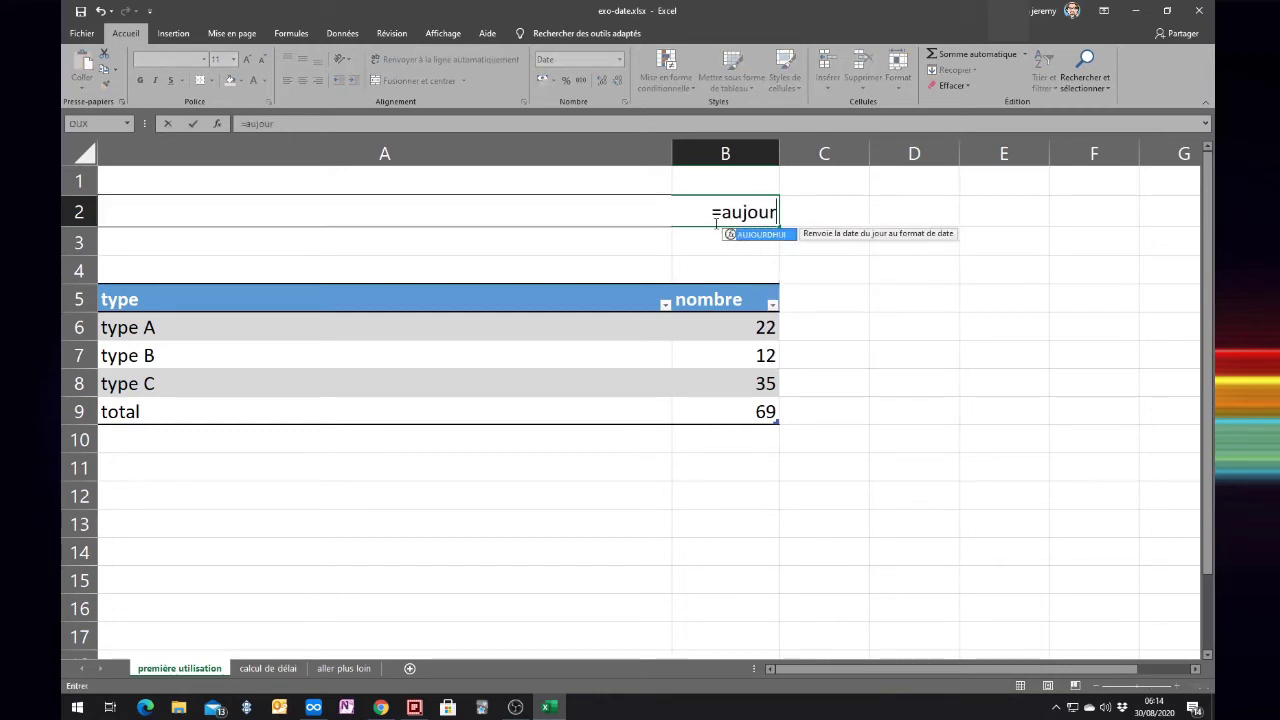
type("d")
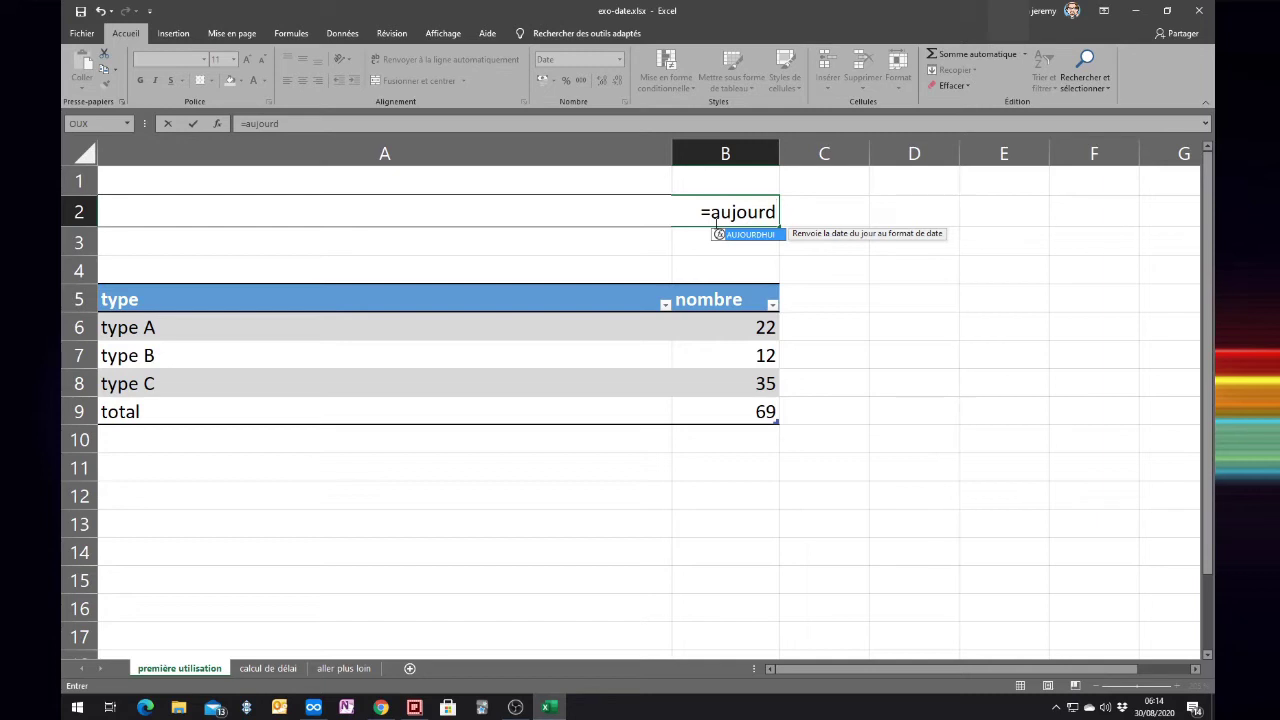
key("Tab")
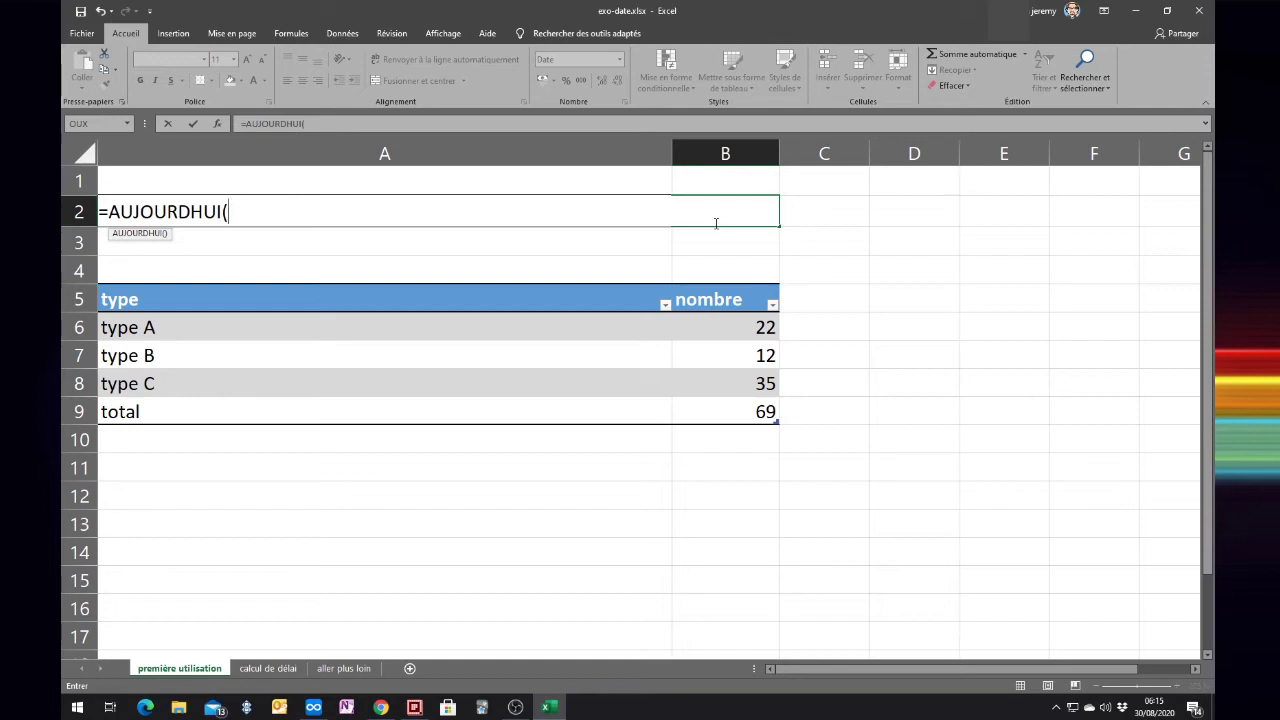
type(")")
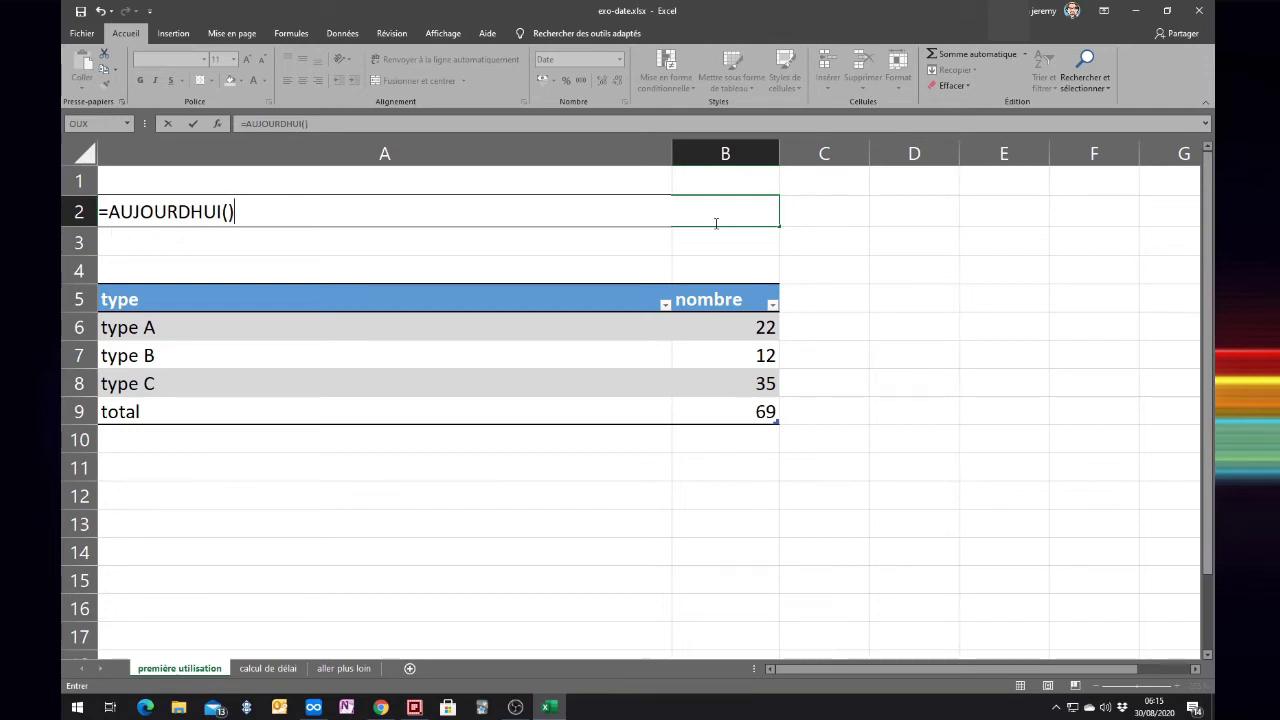
key("Return")
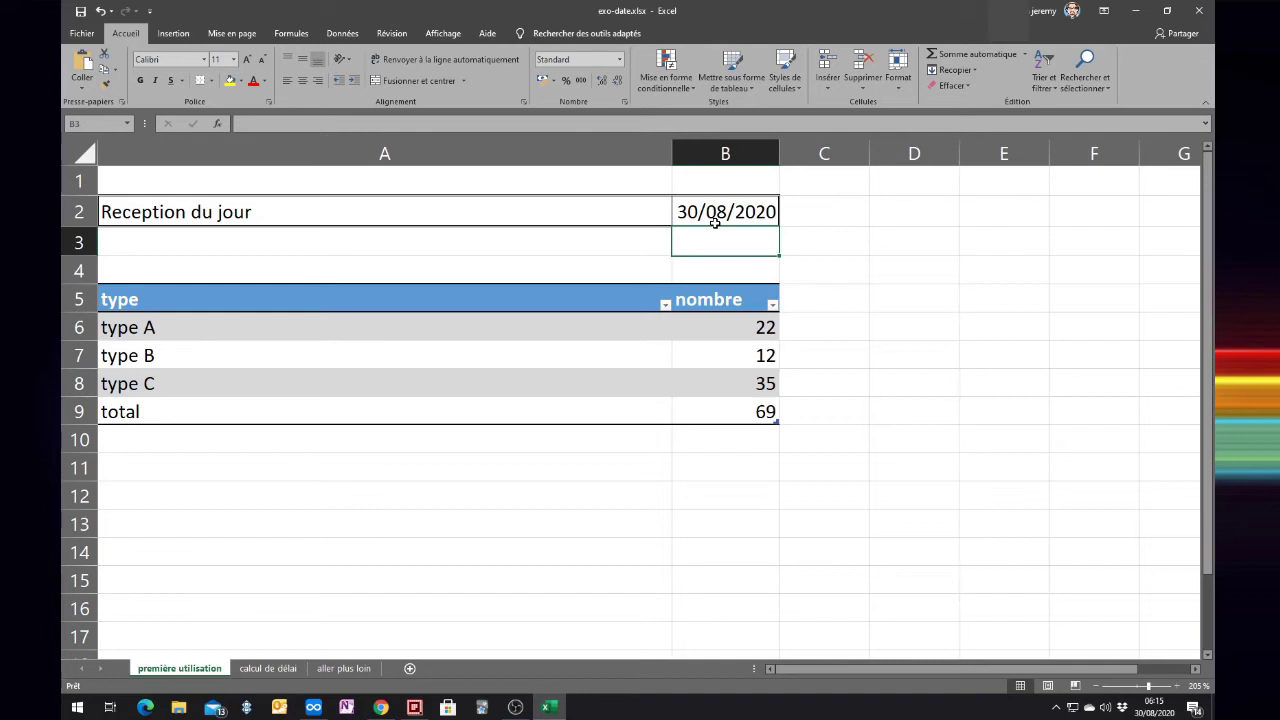
left_click(715, 221)
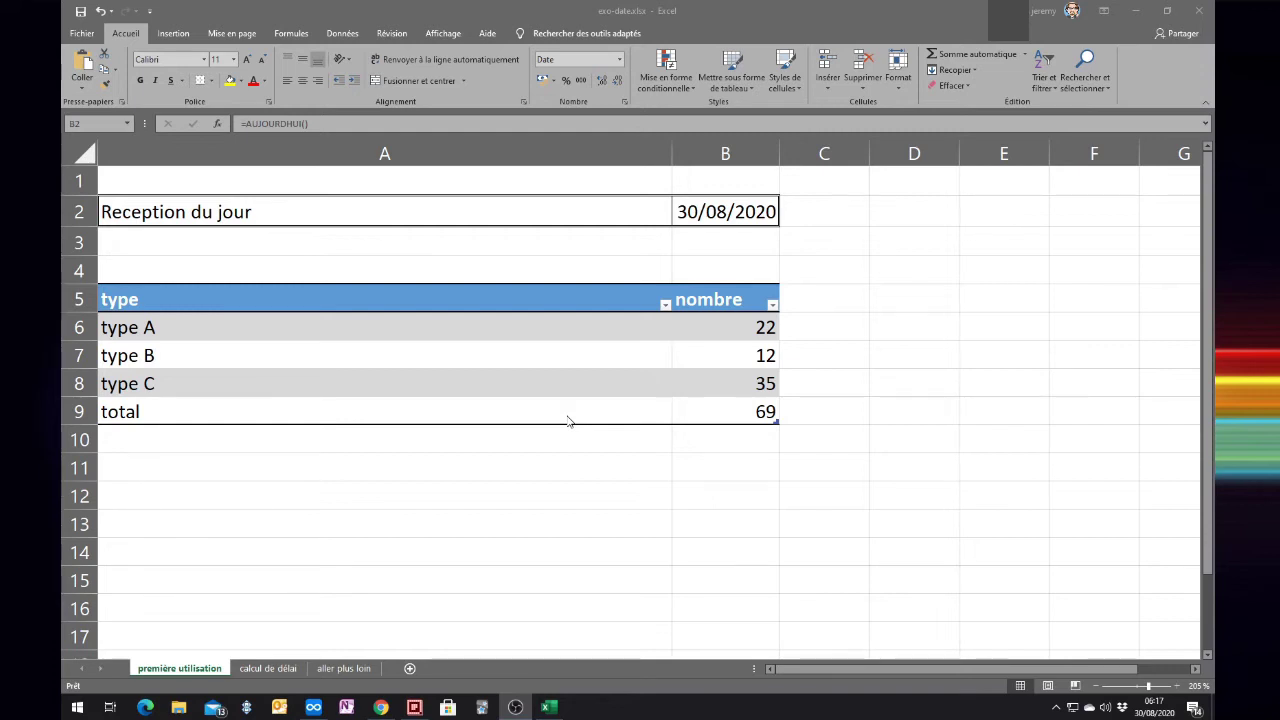
Go to the calcul de délai sheet and select E2 beside the Christmas date.
left_click(265, 667)
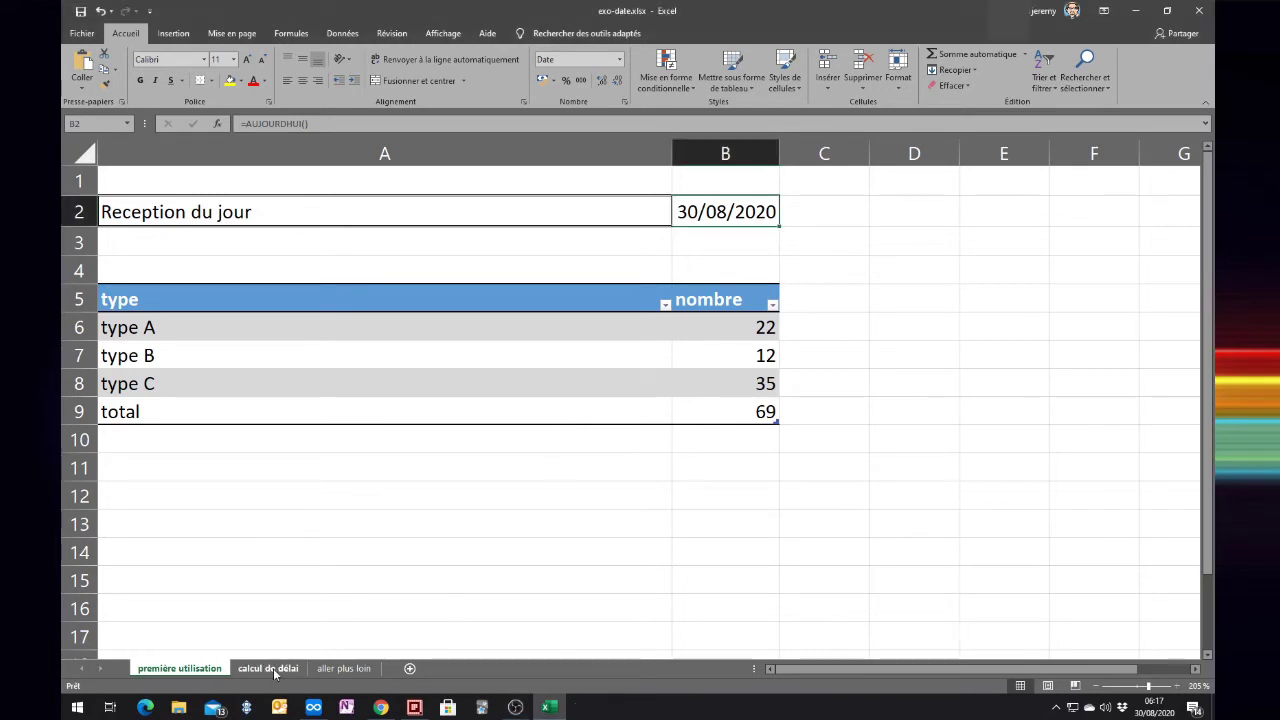
left_click(270, 668)
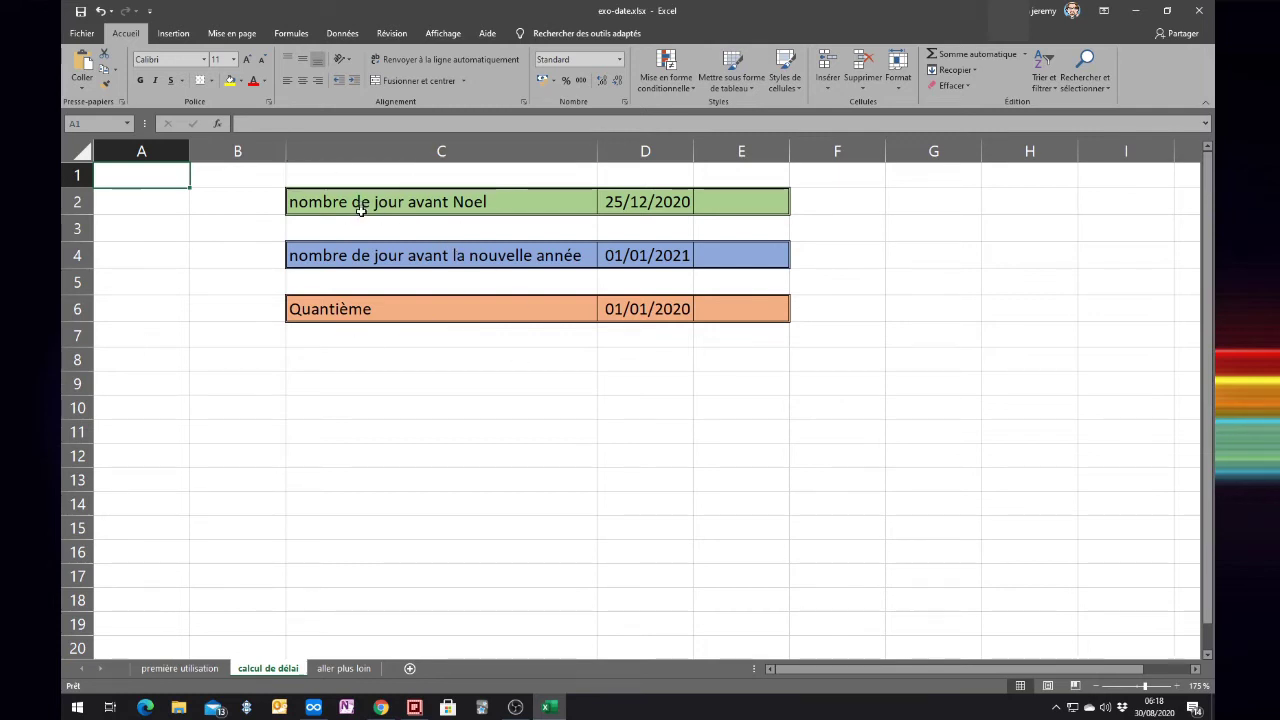
left_click(733, 201)
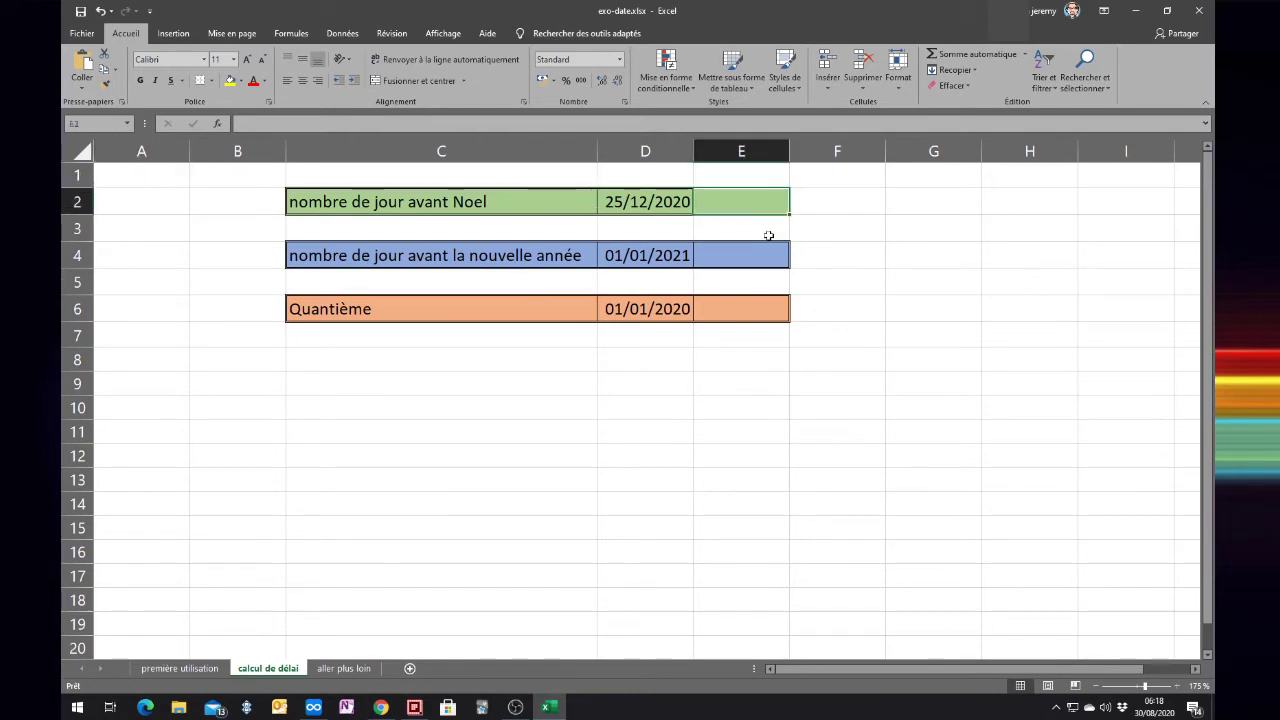
Enter =D2-AUJOURDHUI() in E2 to count the days until Christmas 25/12/2020.
type("=")
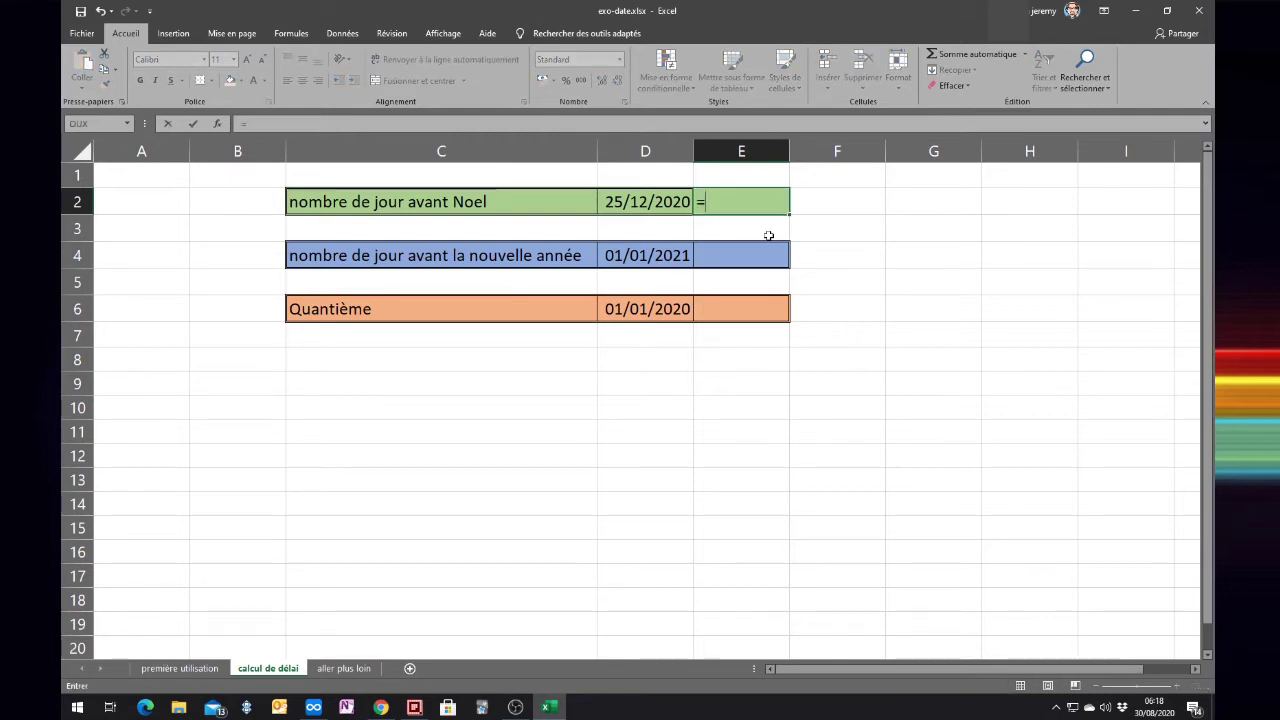
left_click(625, 202)
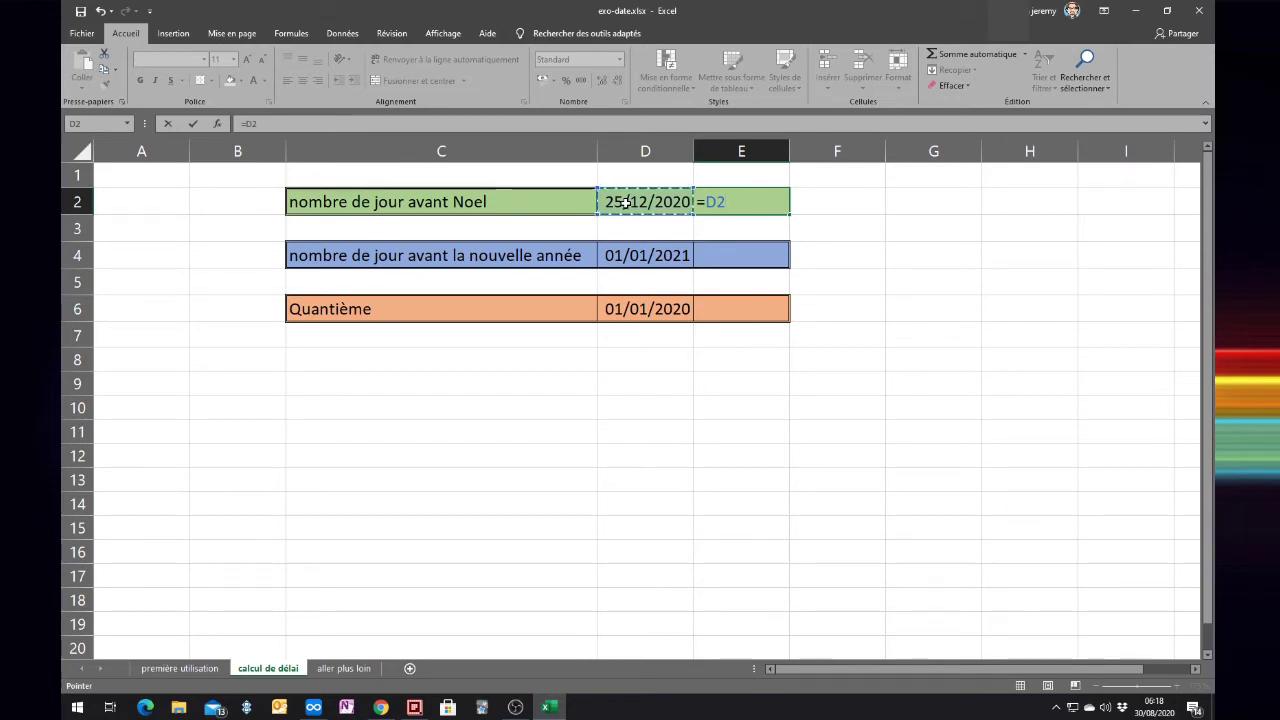
type("-")
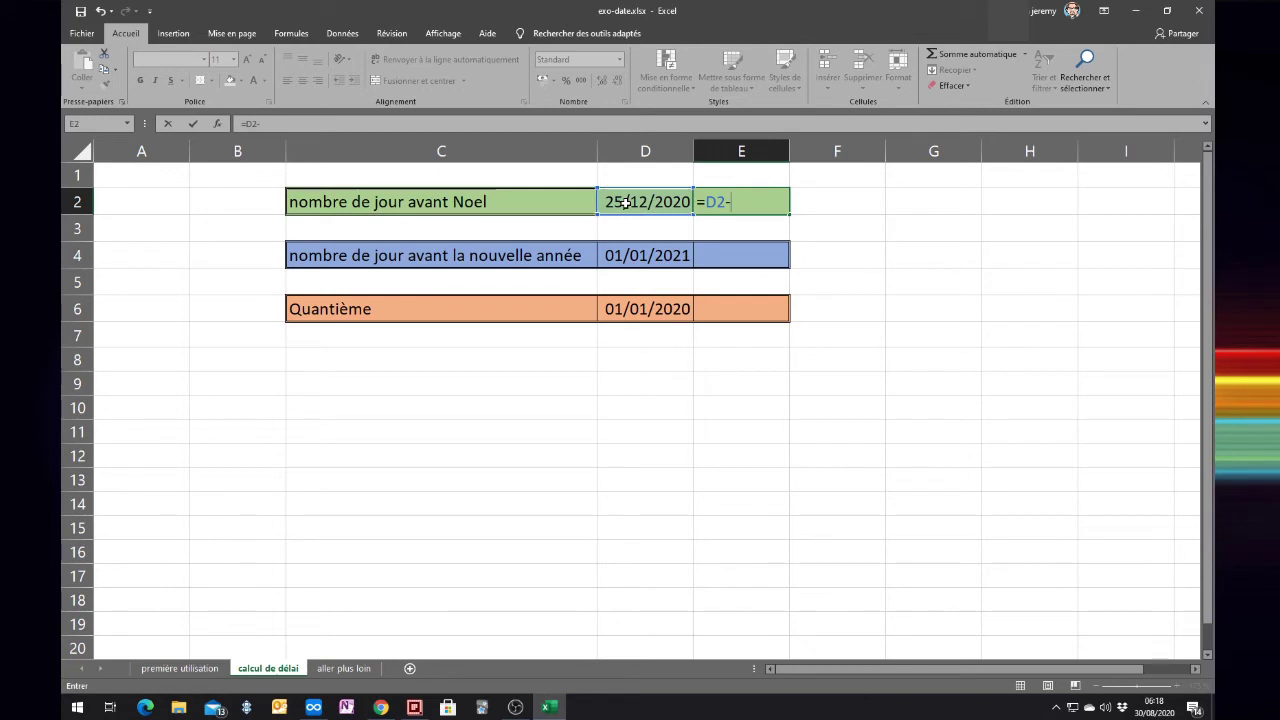
type("aujou")
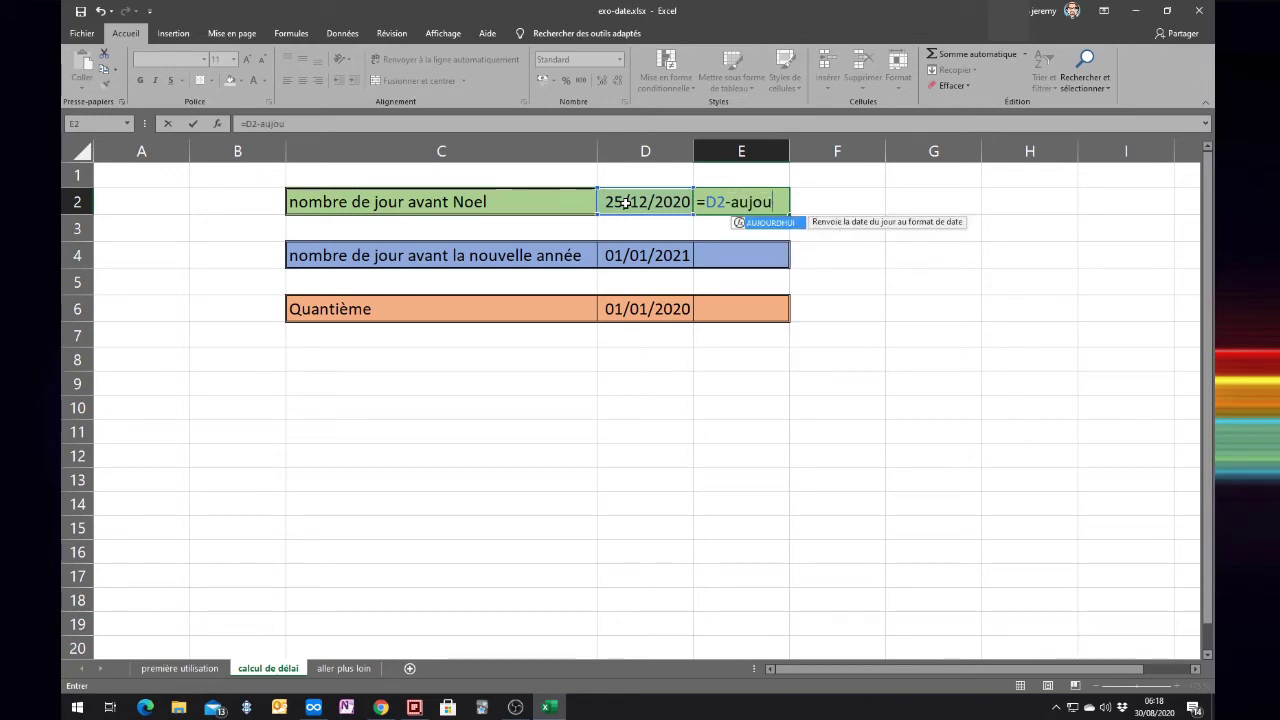
type("rd")
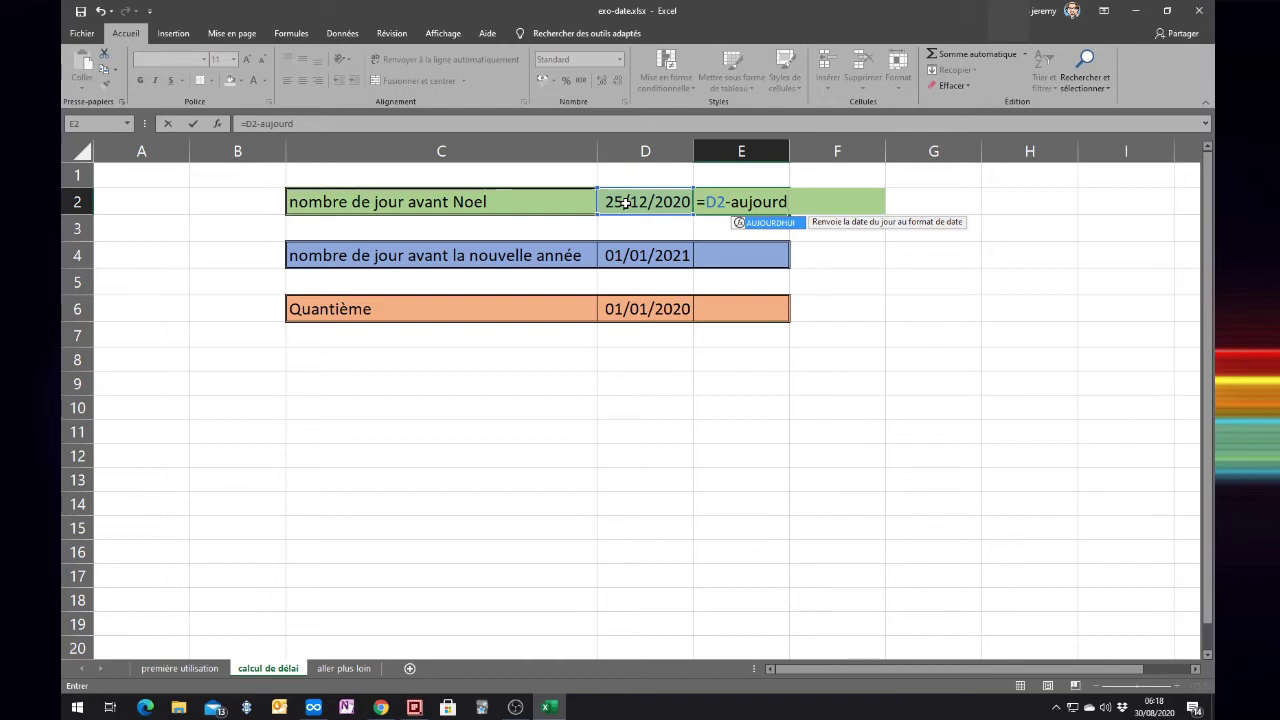
key("Tab")
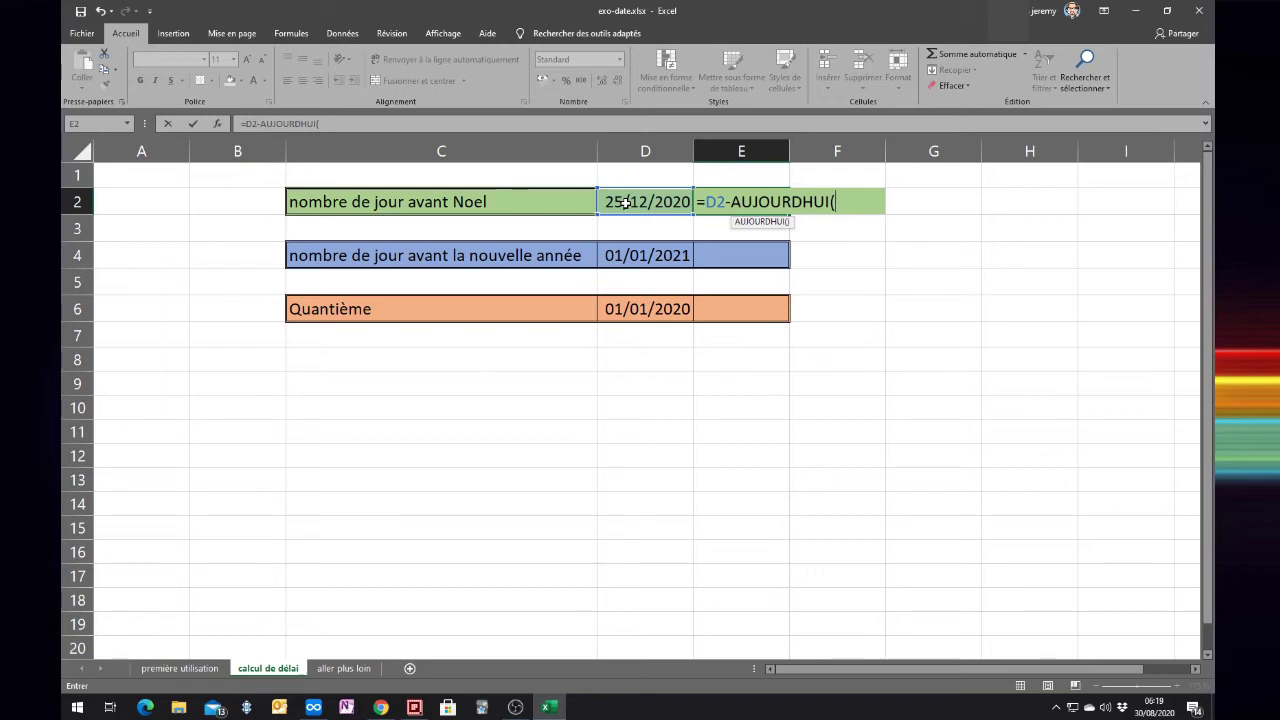
type(")")
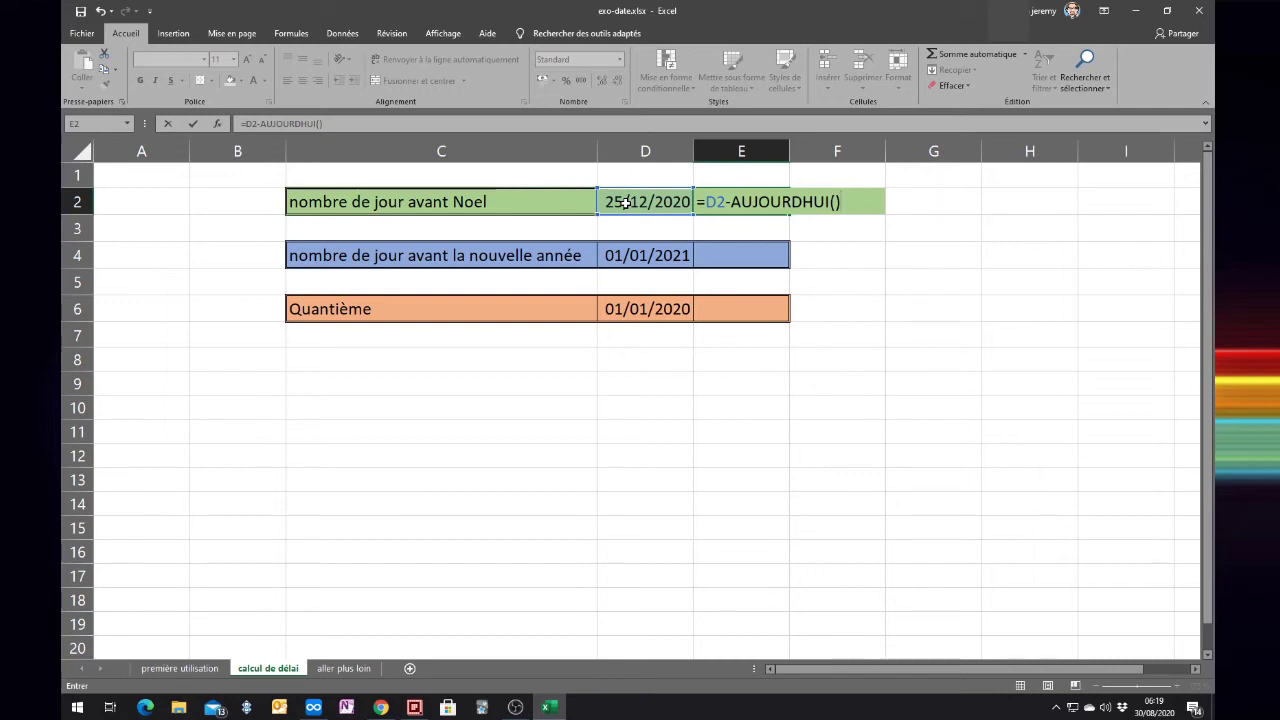
key("Return")
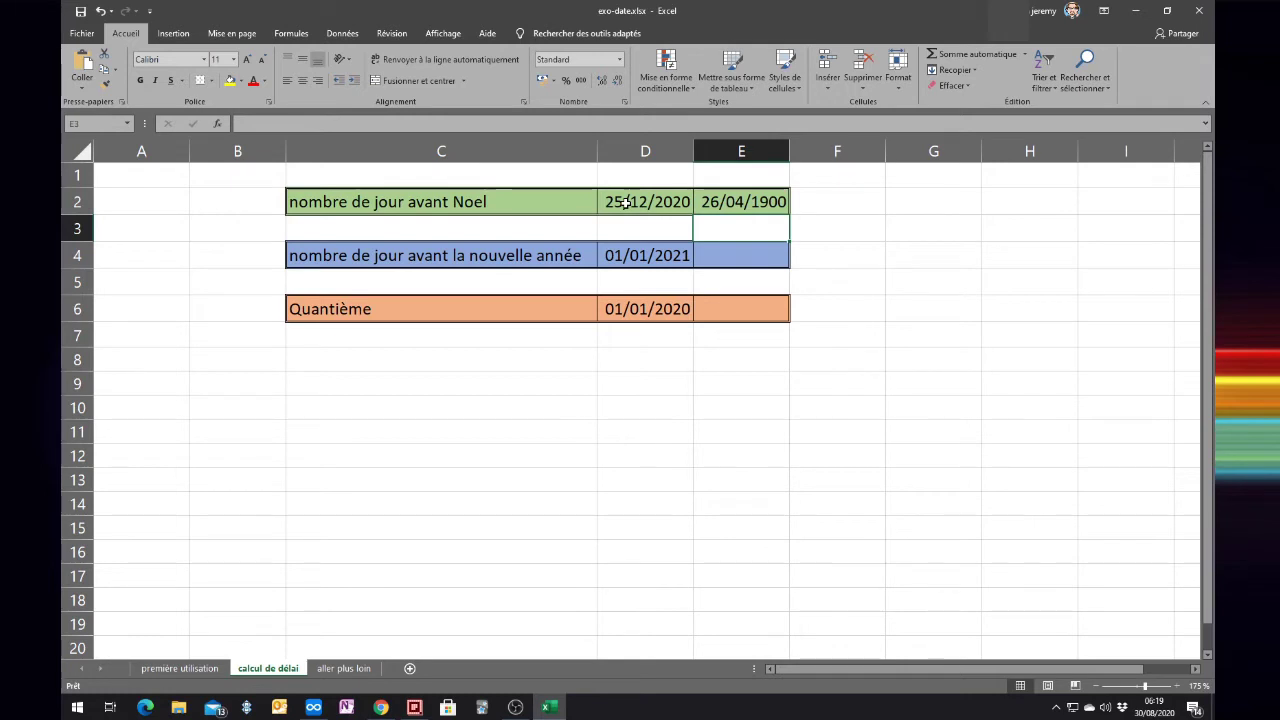
left_click(743, 202)
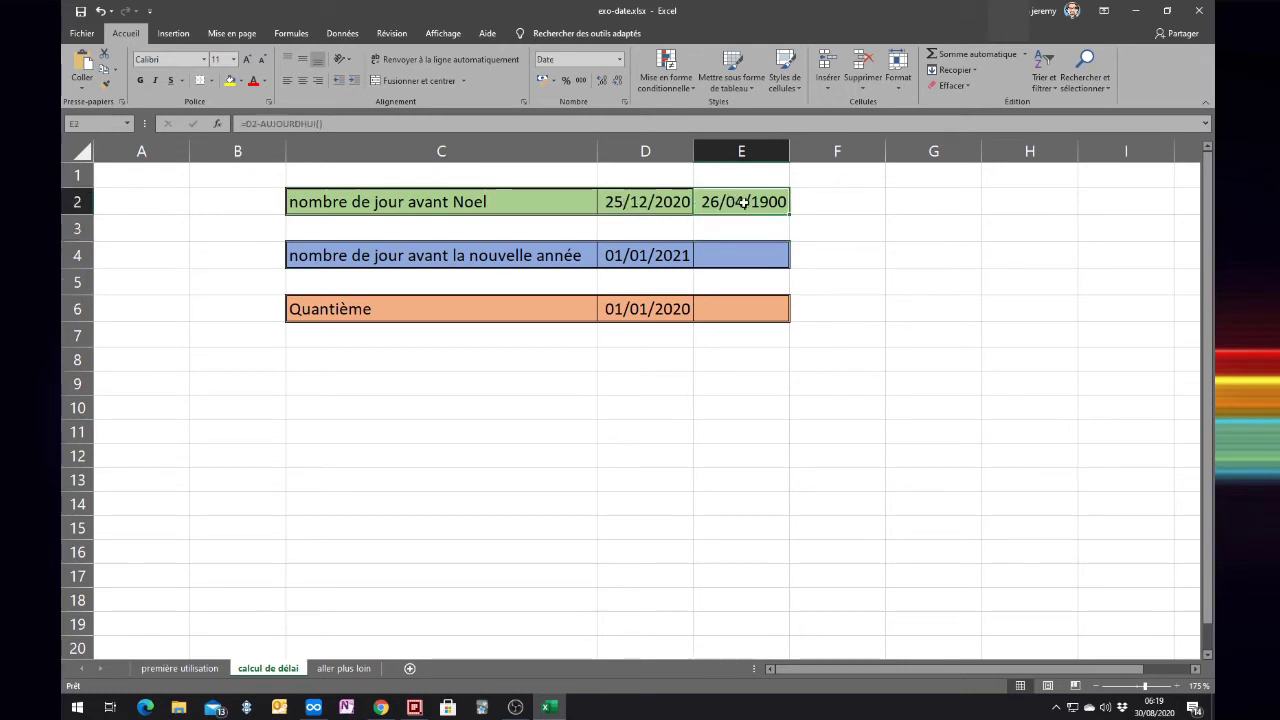
double_click(743, 202)
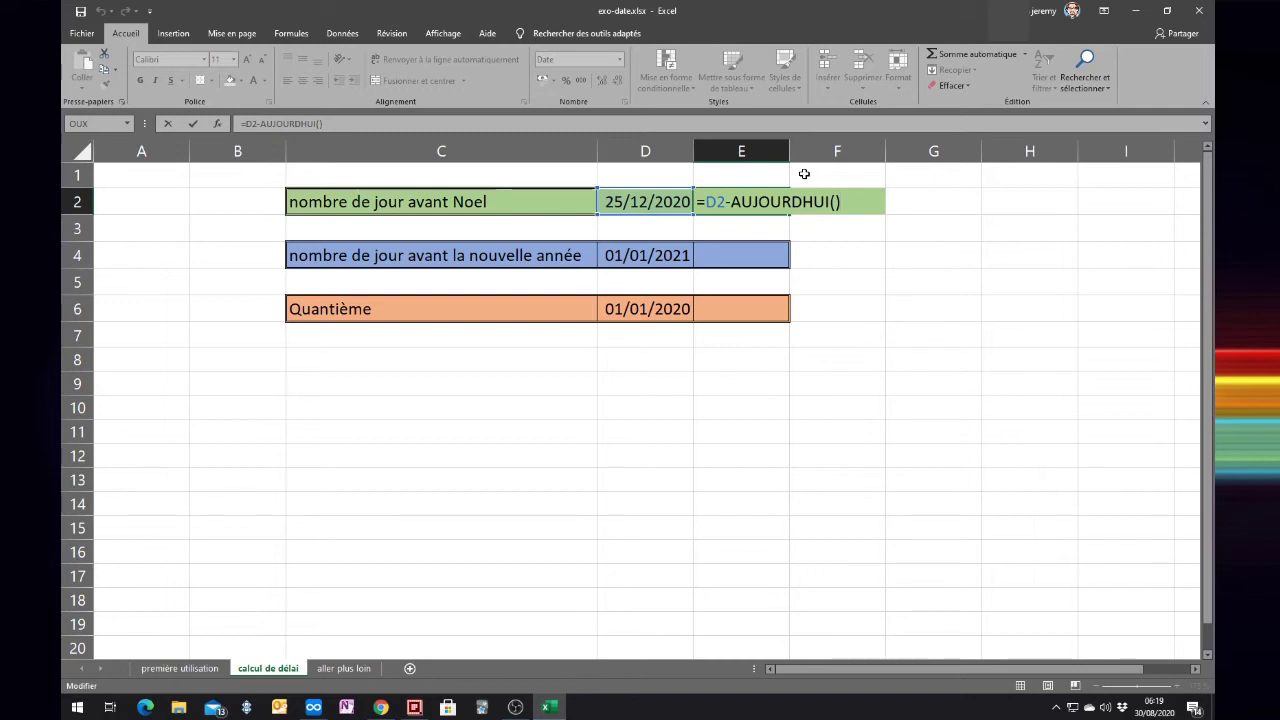
key("ctrl+Return")
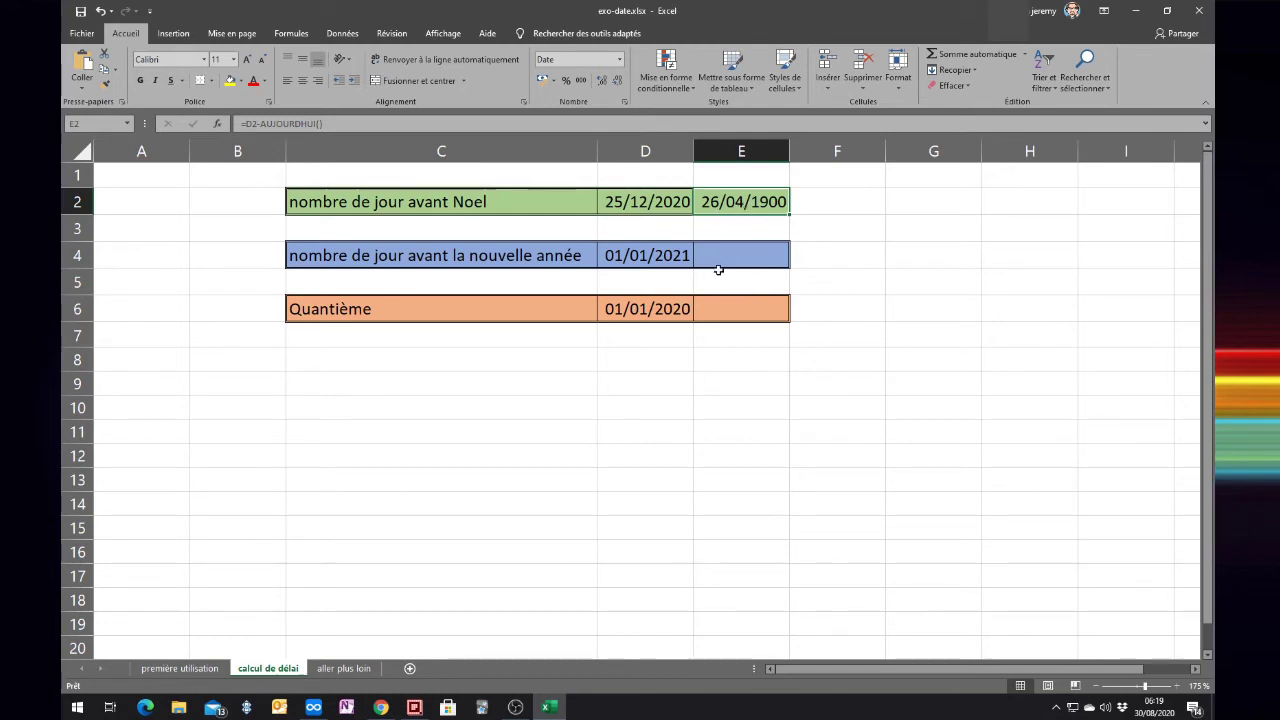
Format E2 as Standard so the Christmas countdown shows 117.
right_click(739, 201)
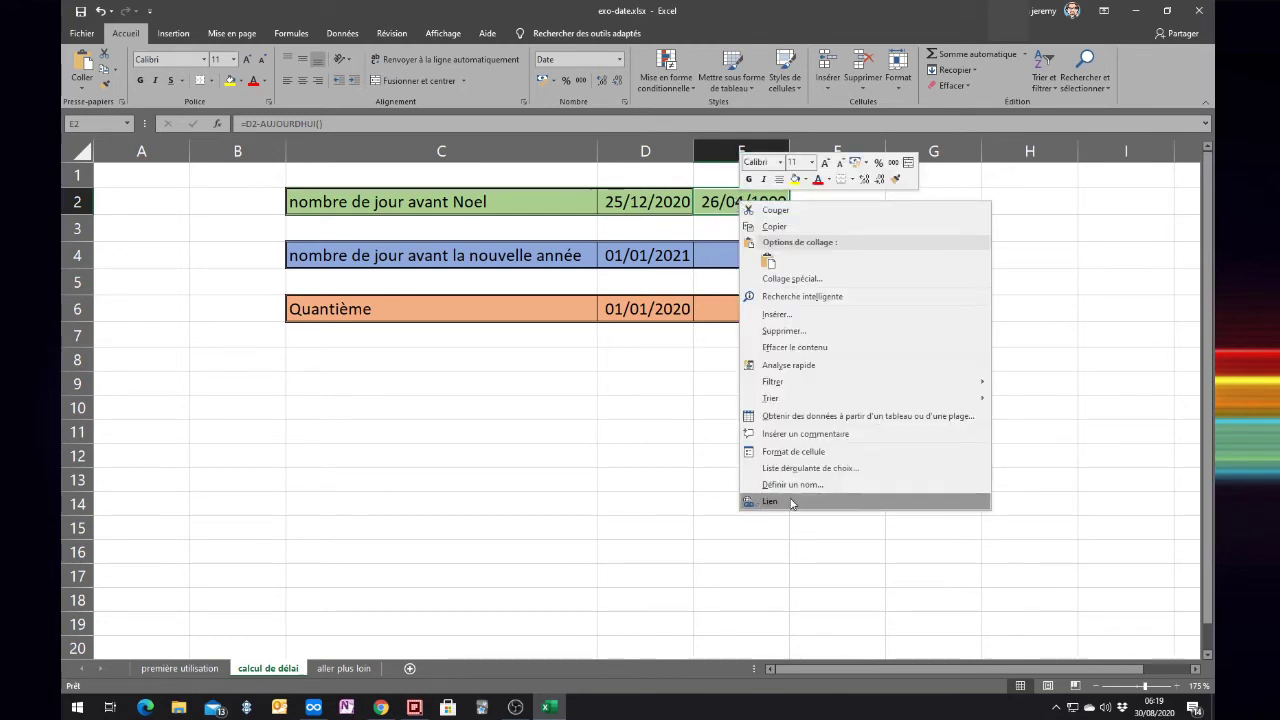
left_click(790, 451)
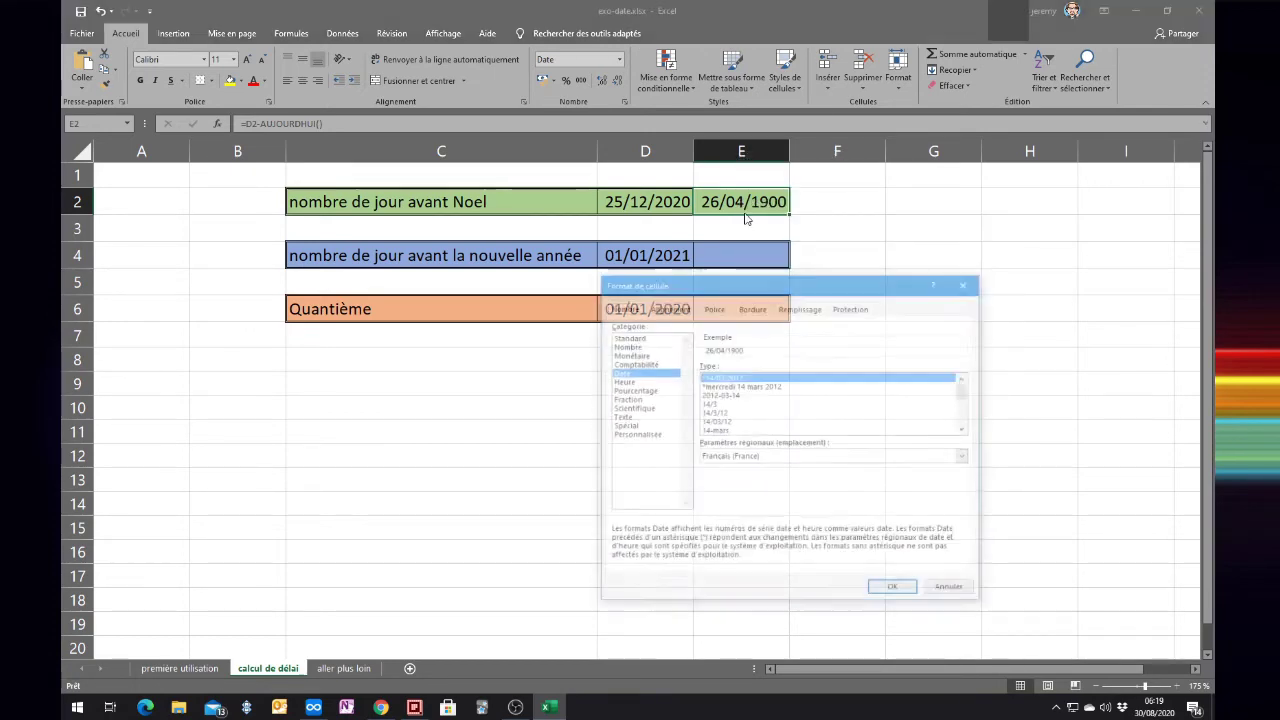
left_click_drag(745, 286, 756, 240)
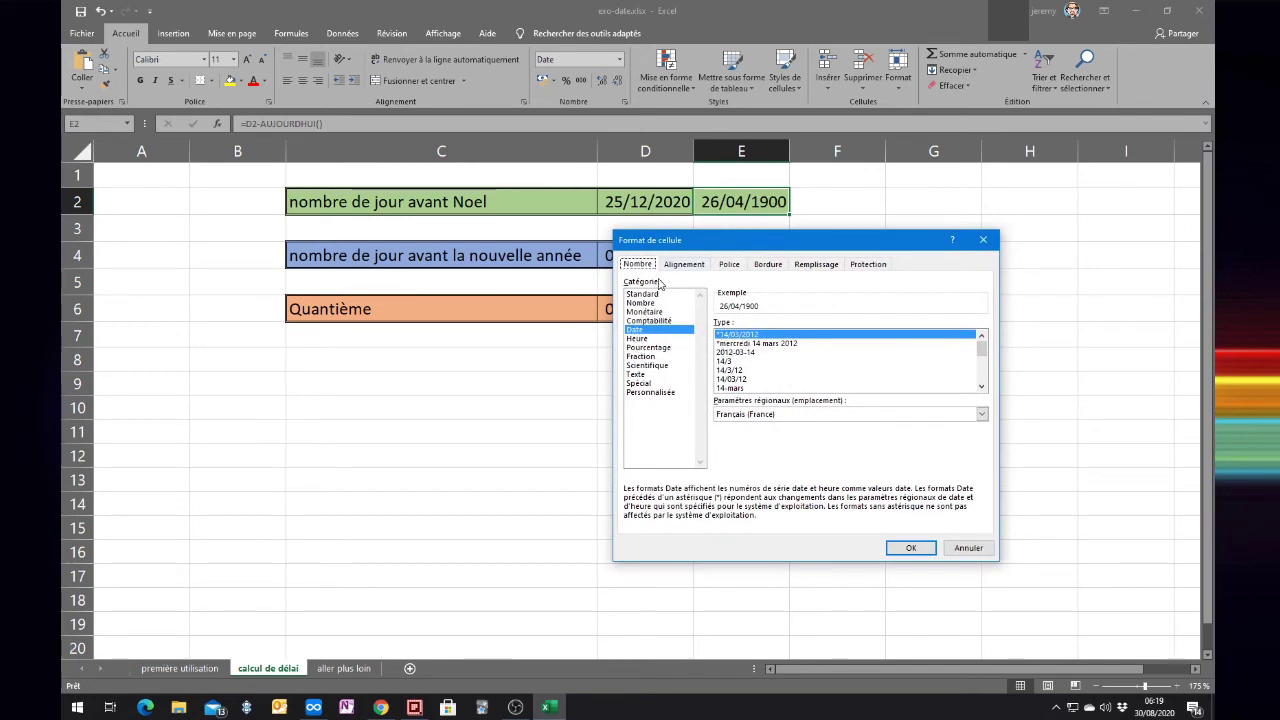
left_click(643, 294)
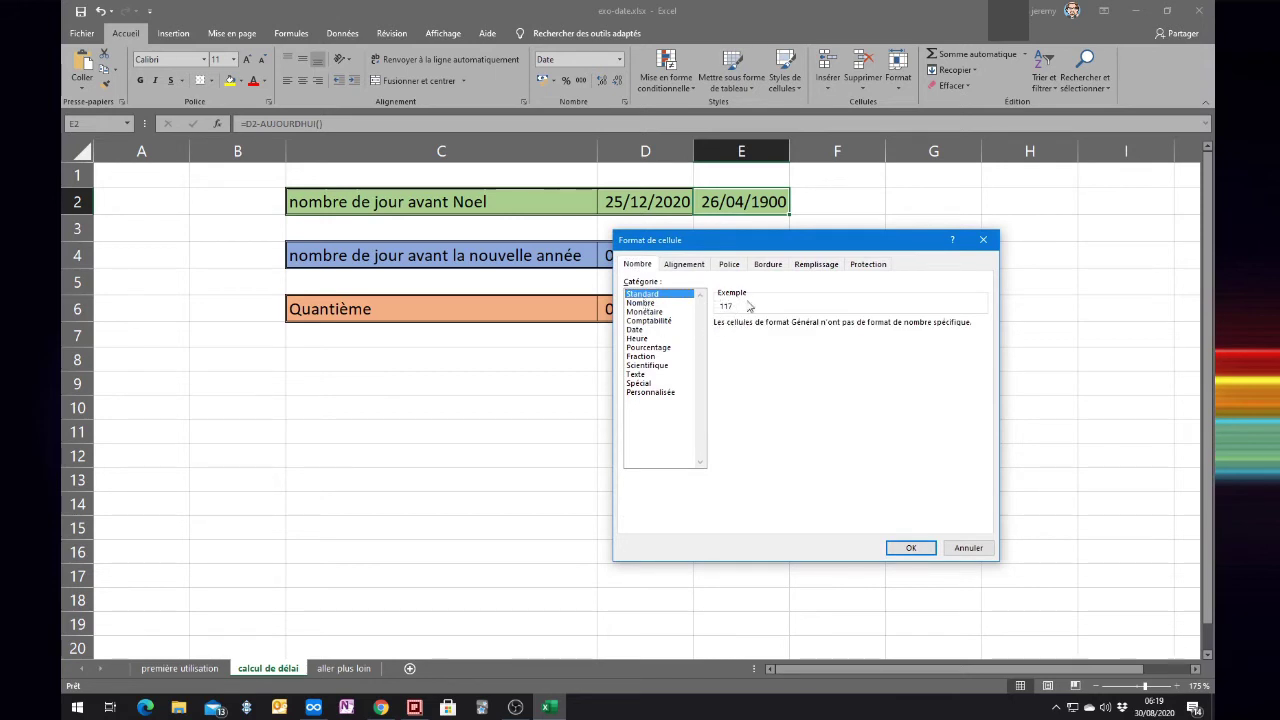
left_click(910, 548)
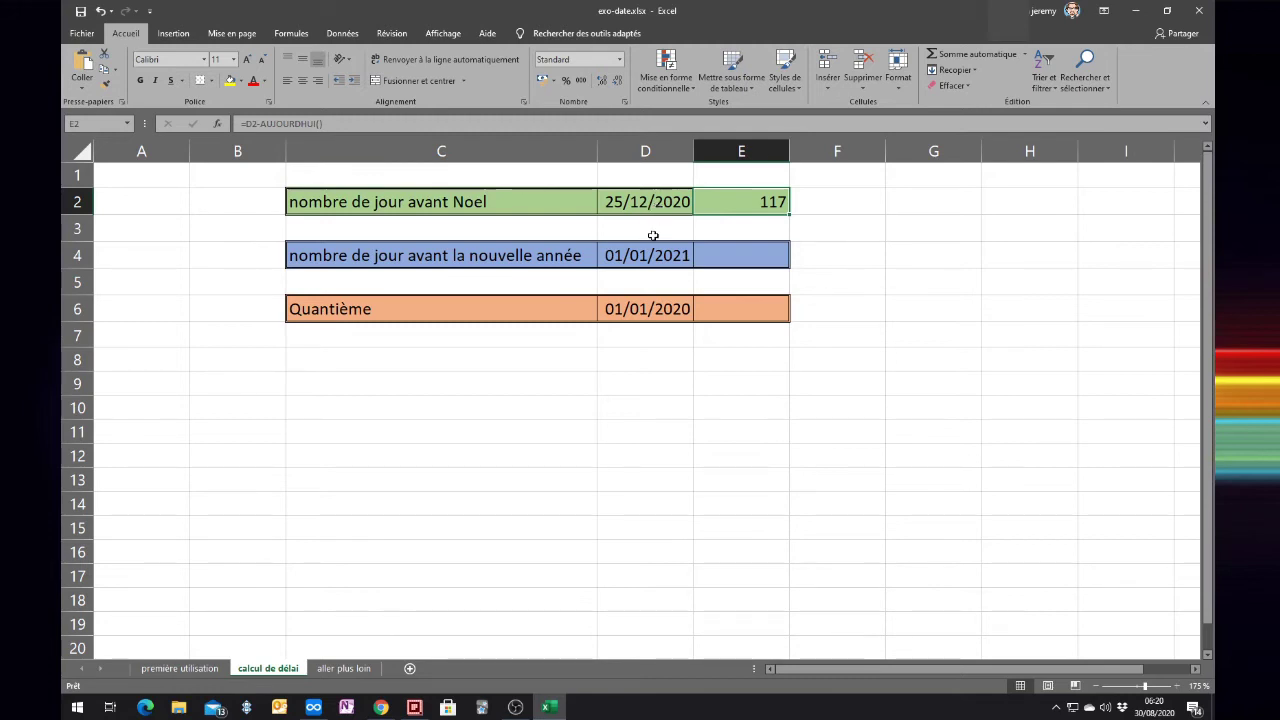
Enter =D4-AUJOURDHUI() in E4 to count the days until the New Year date.
left_click(762, 254)
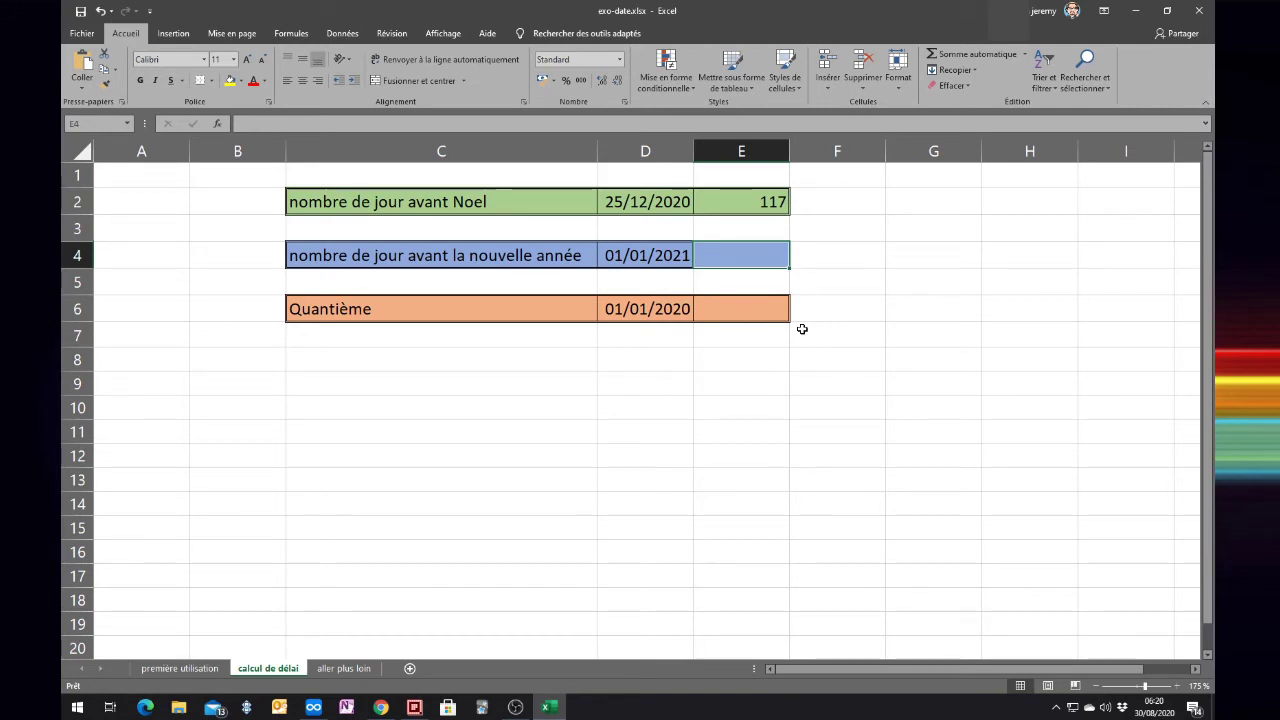
type("=")
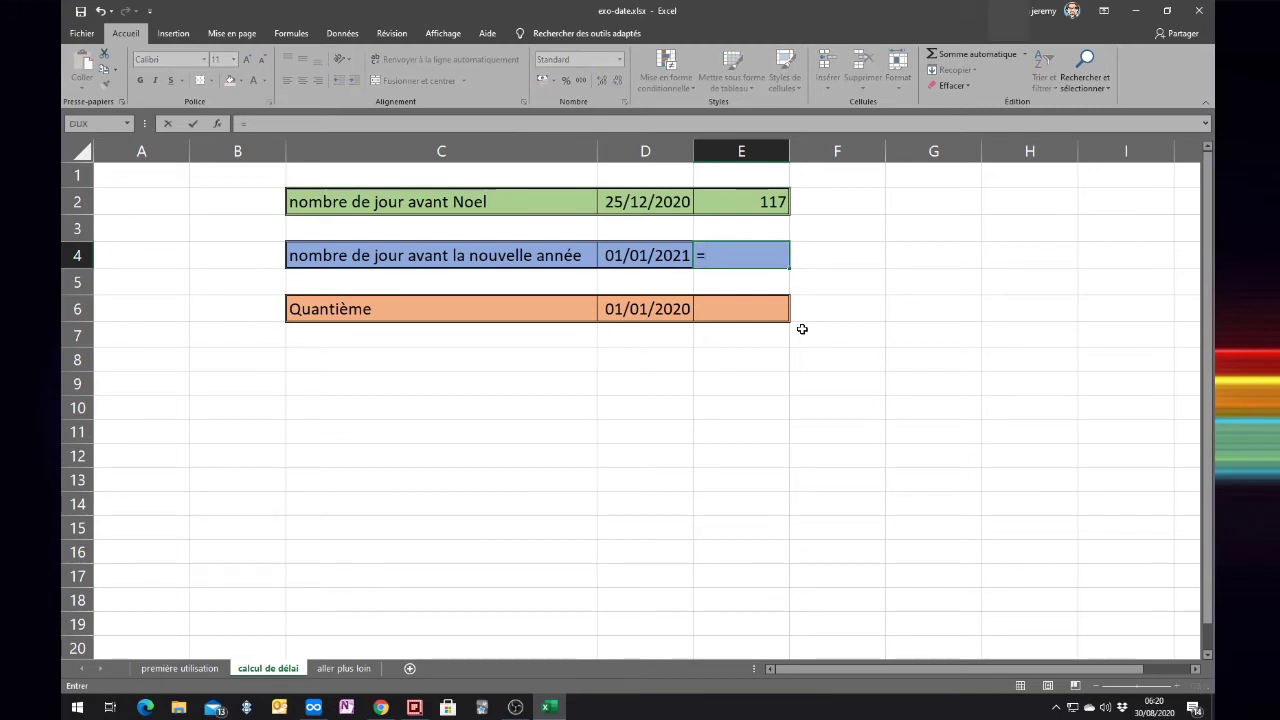
type("d4")
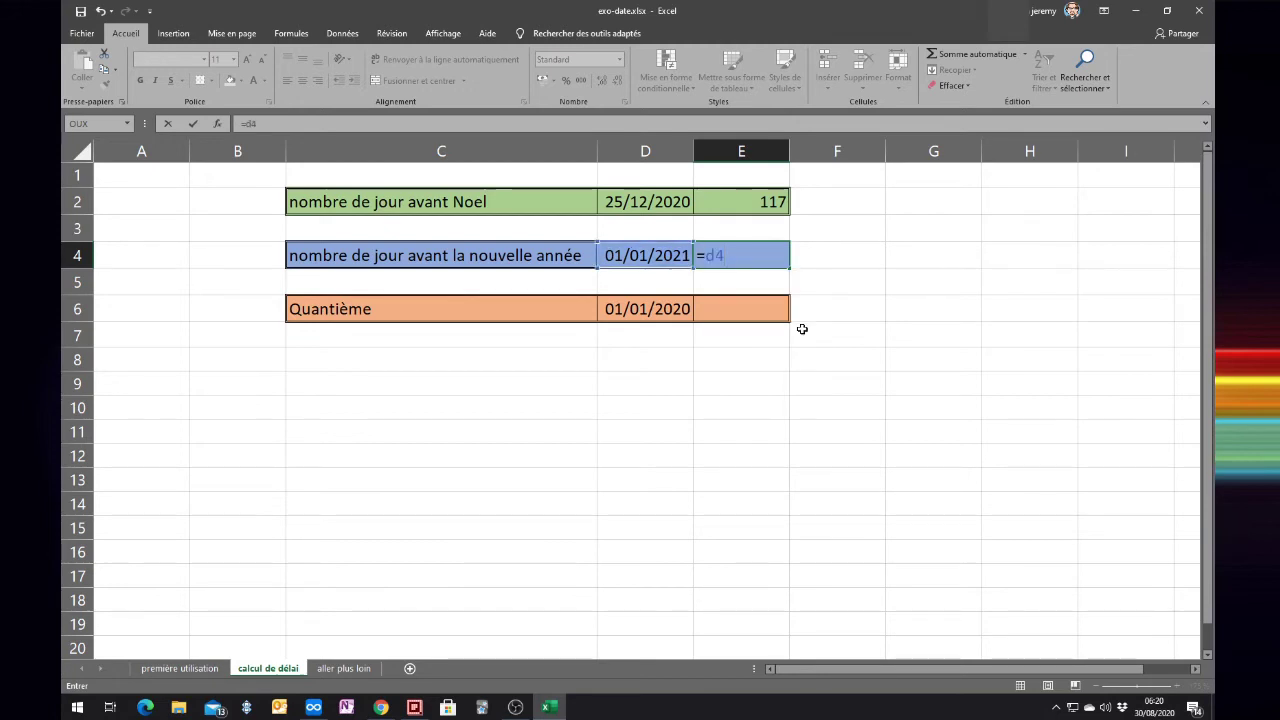
type("-")
type("a")
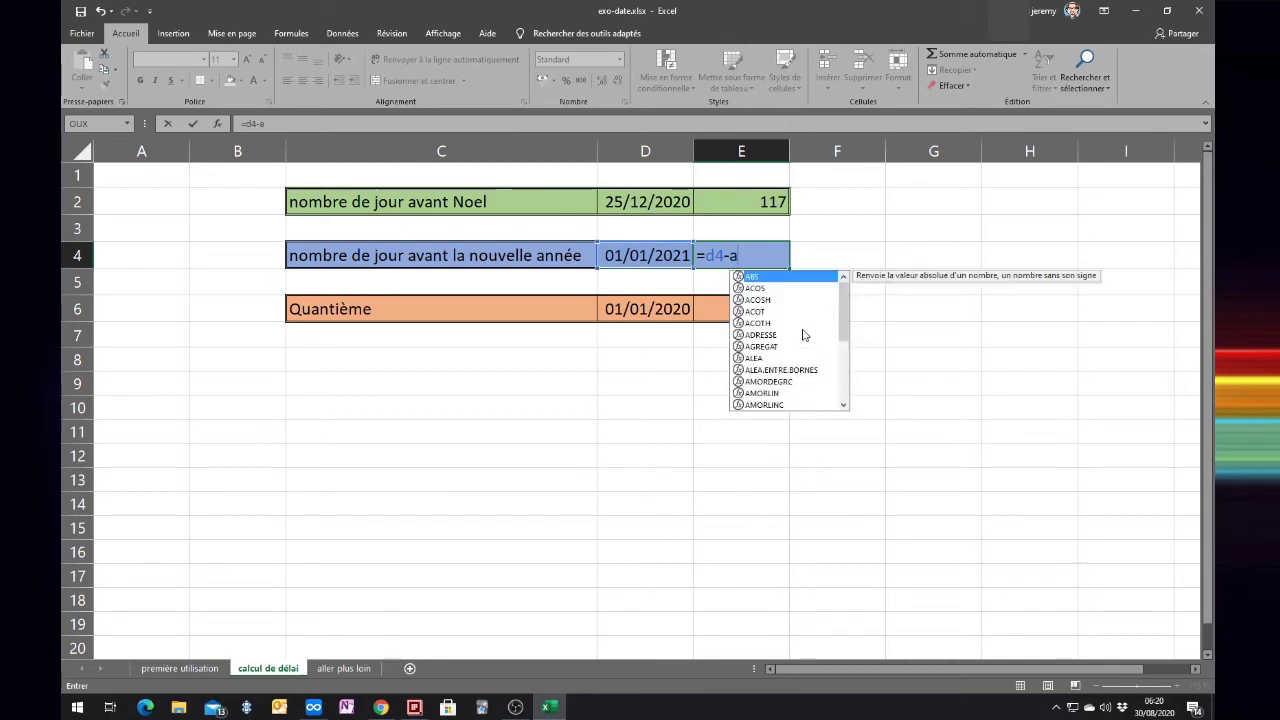
type("ujourdhui")
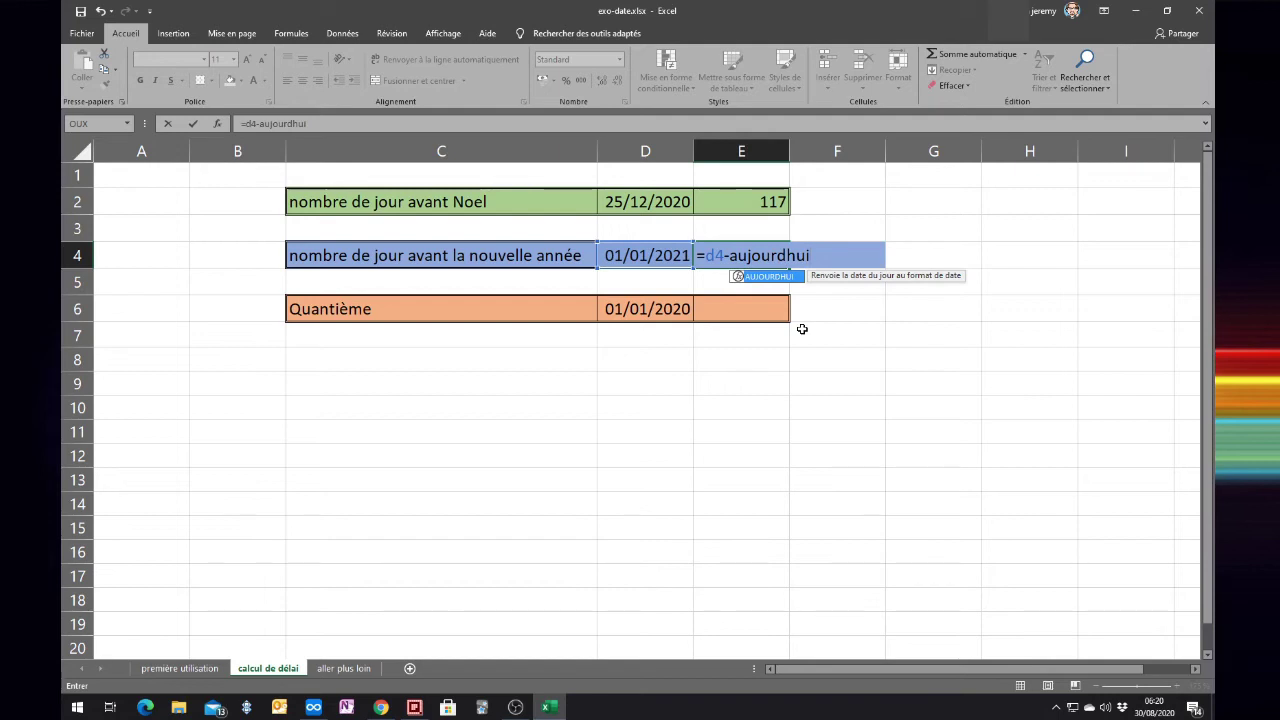
type("()")
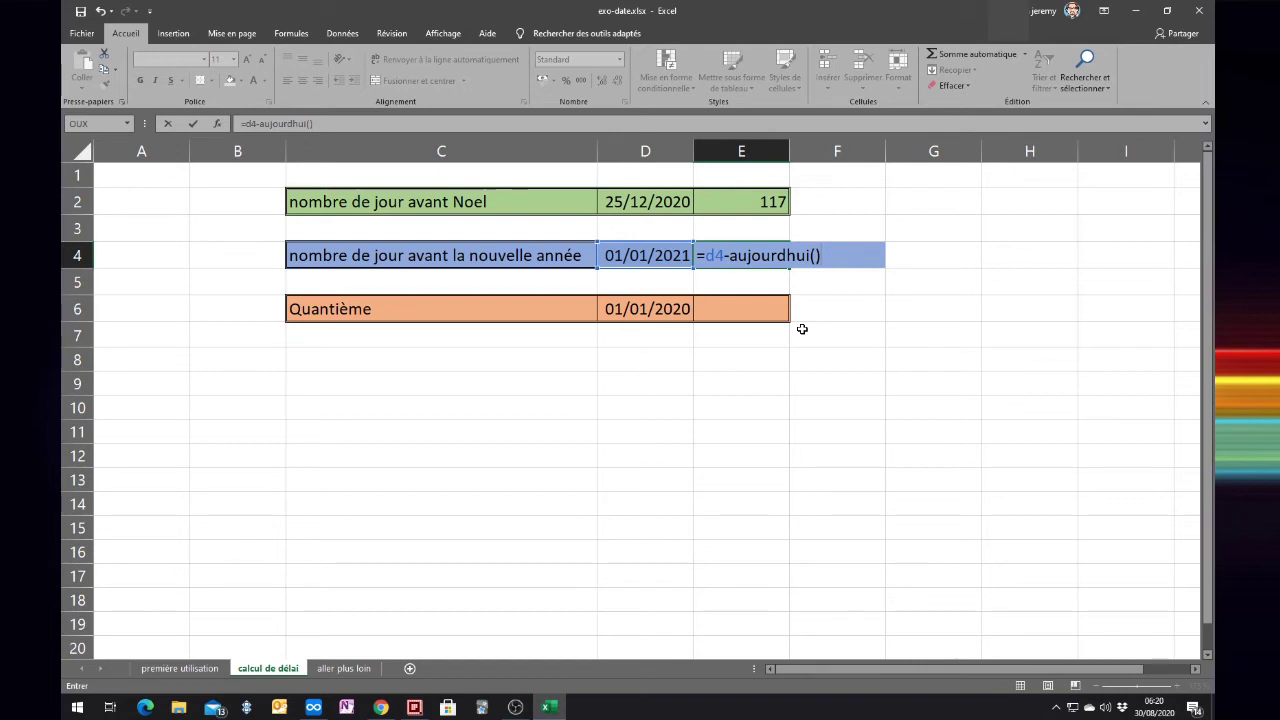
key("Return")
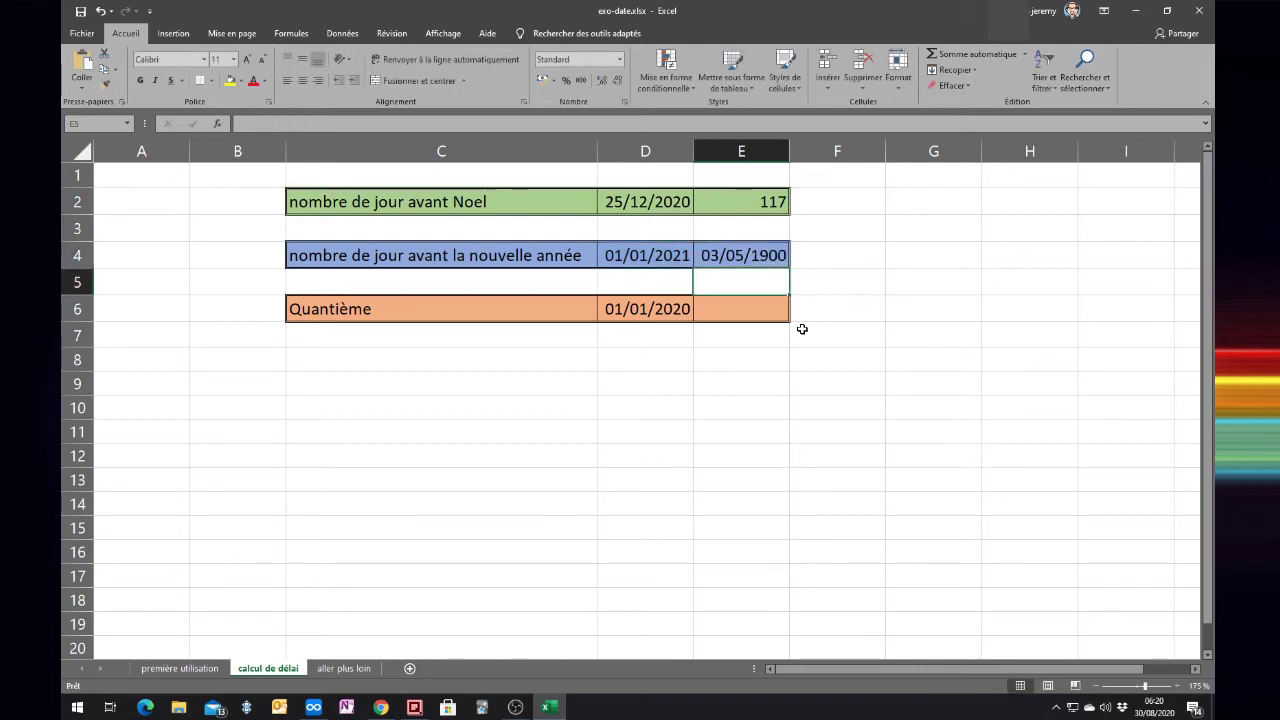
key("Up")
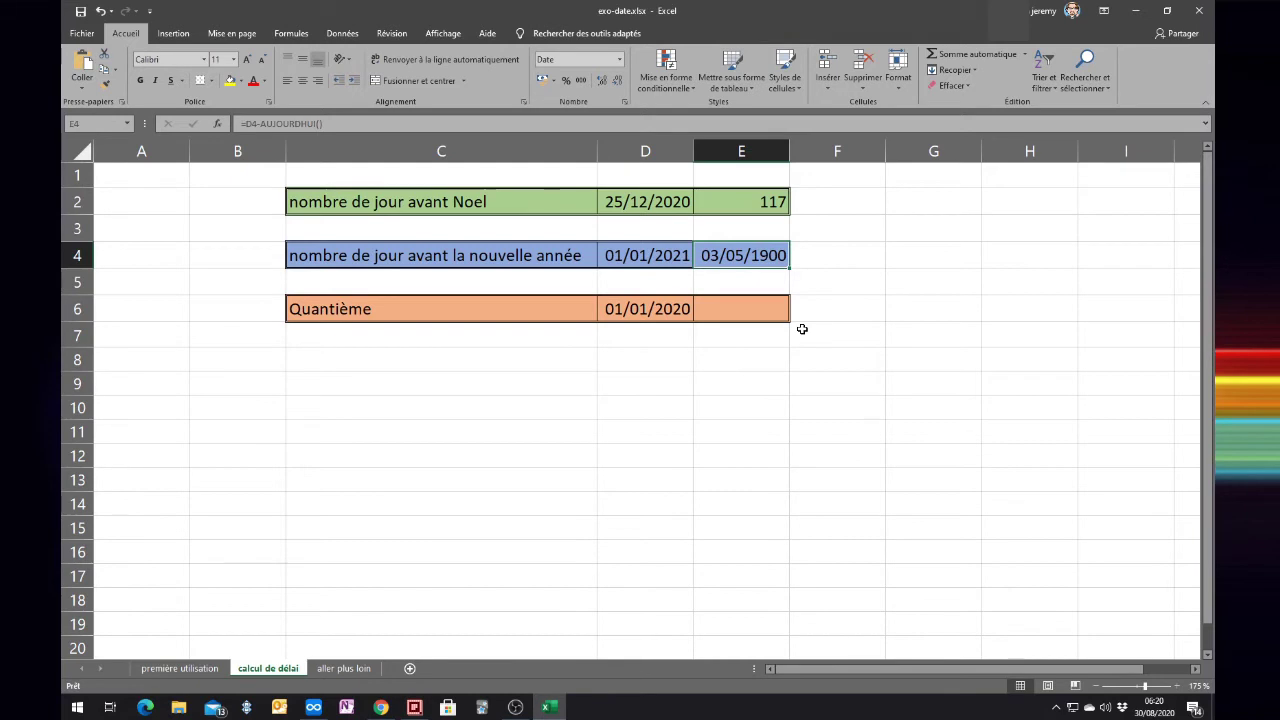
Format E4 as Standard so the New Year countdown shows 124.
right_click(739, 253)
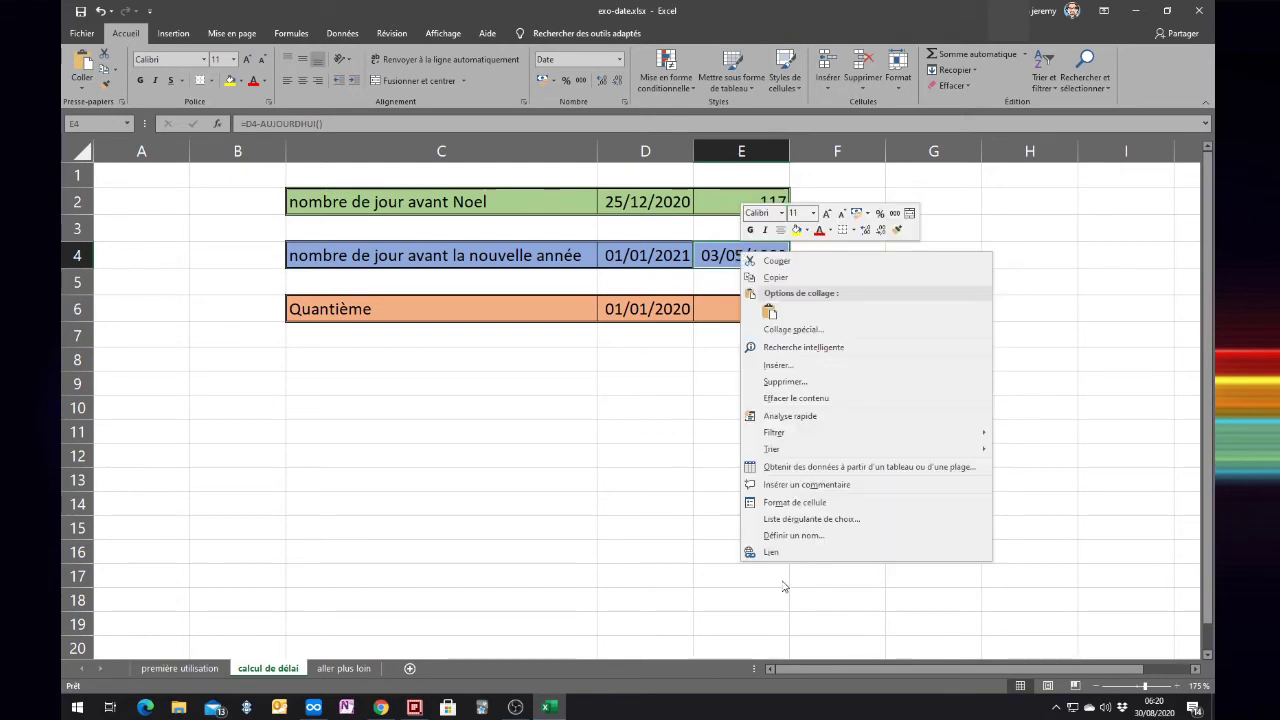
left_click(786, 502)
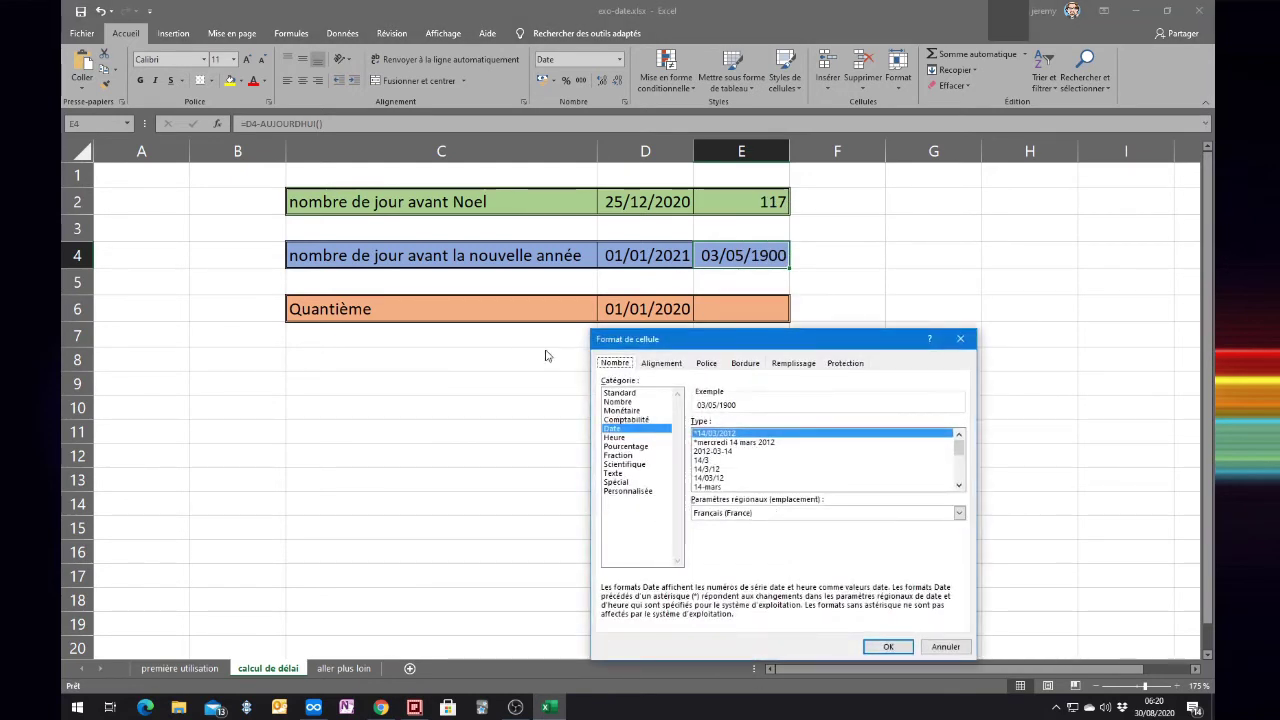
left_click(619, 392)
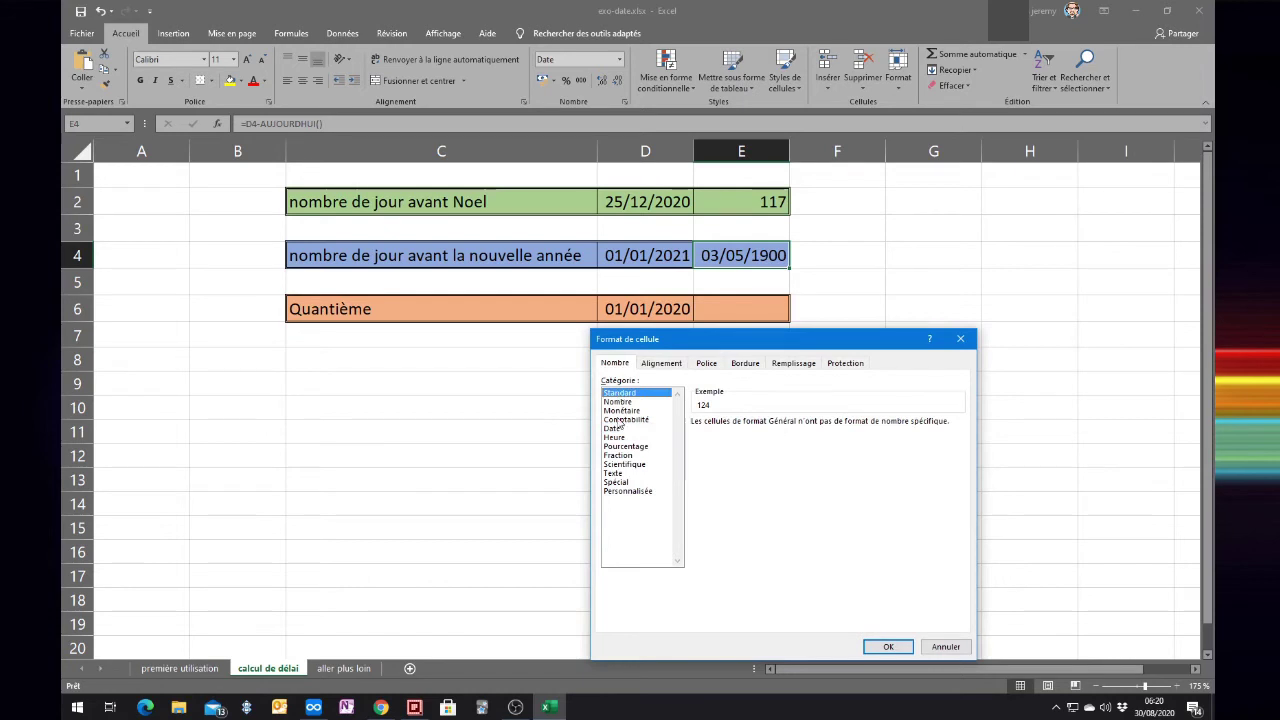
left_click(888, 647)
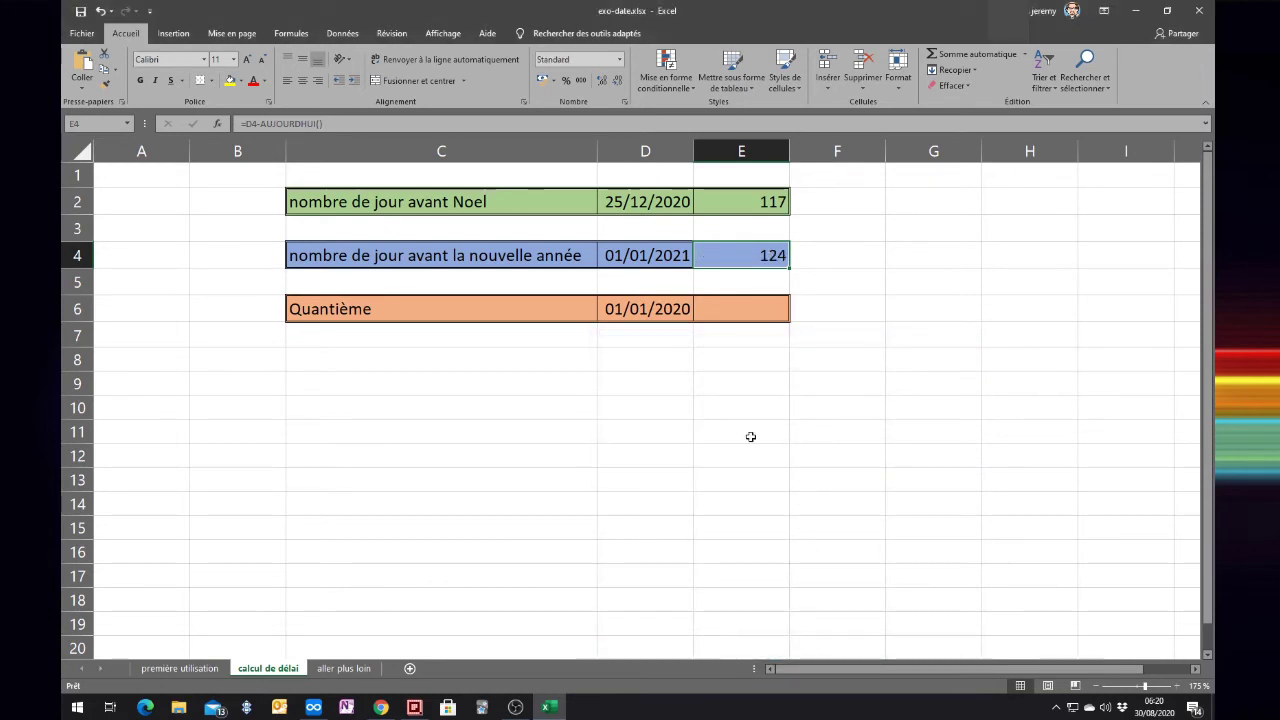
Enter =AUJOURDHUI()-D6 in E6 to get the day-of-year number from 01/01/2020.
left_click(708, 314)
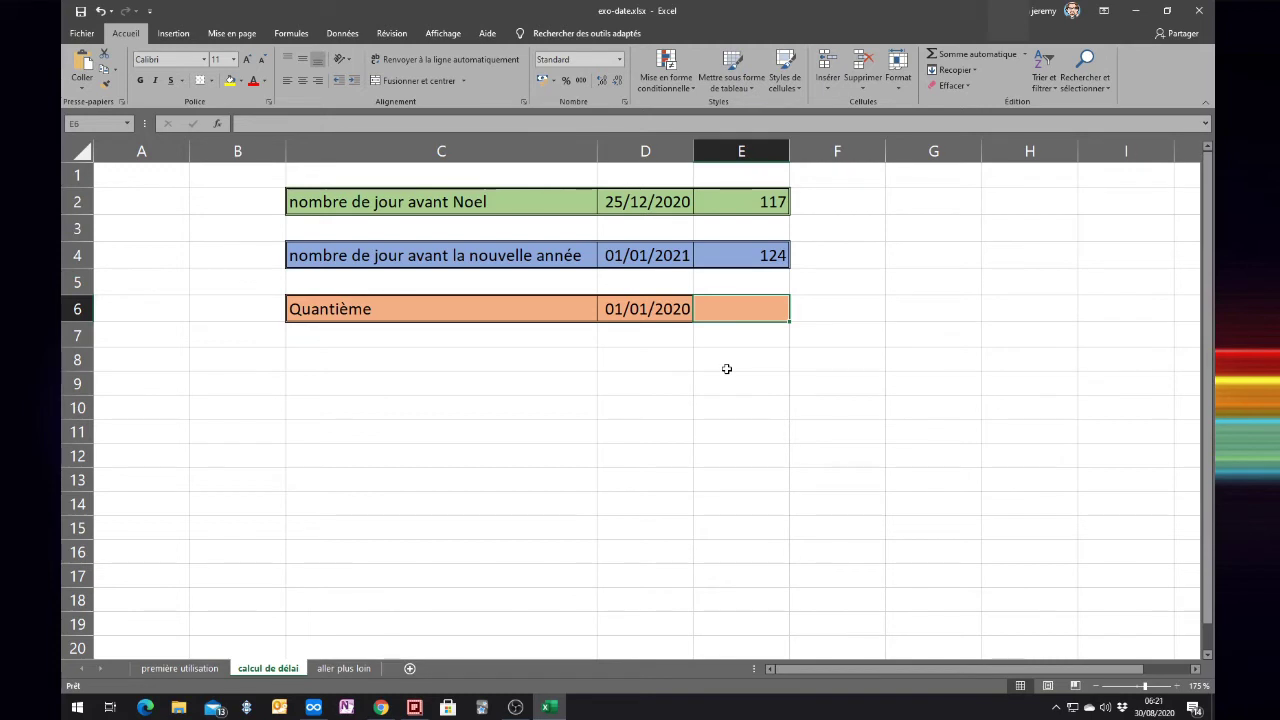
type("=")
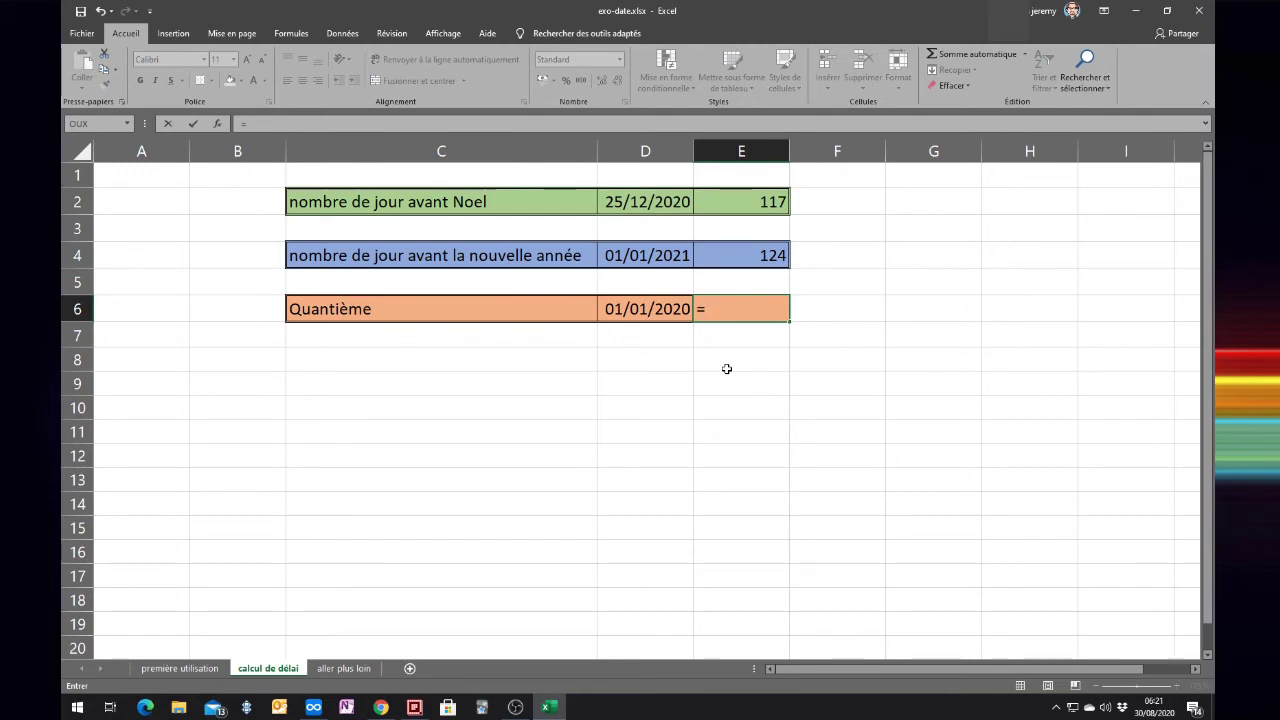
type("aujourdh")
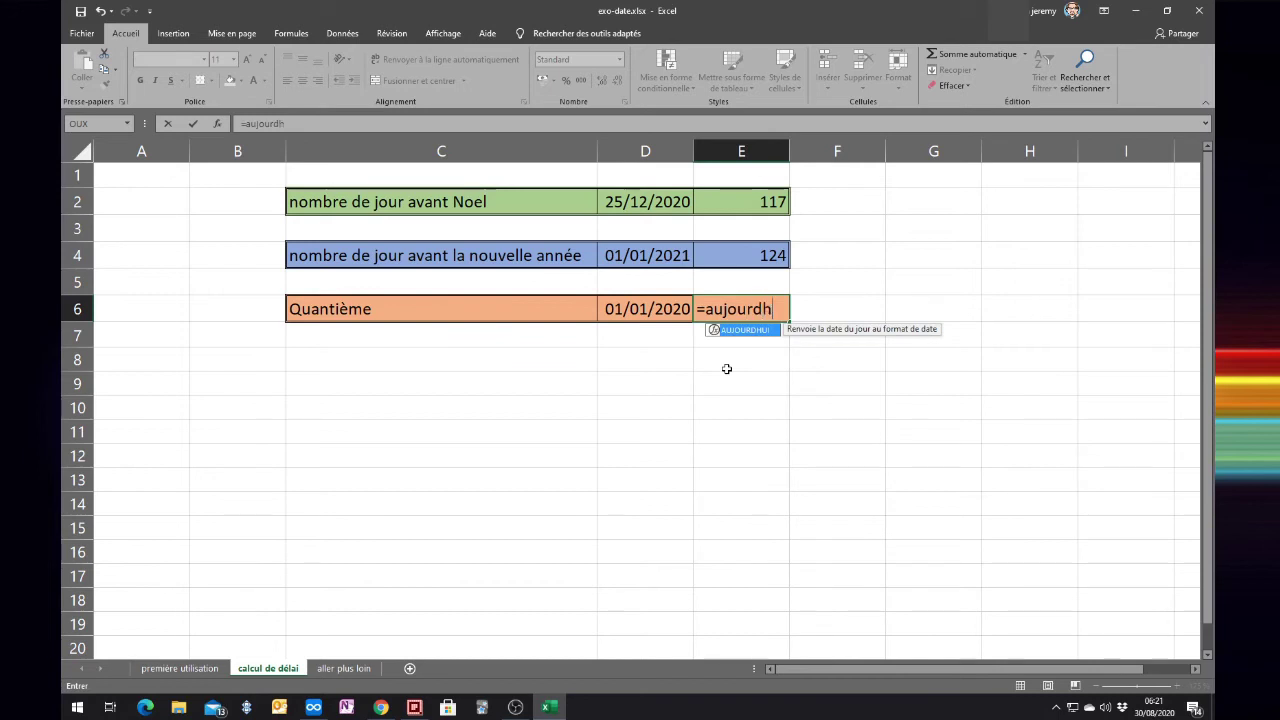
type("ui(")
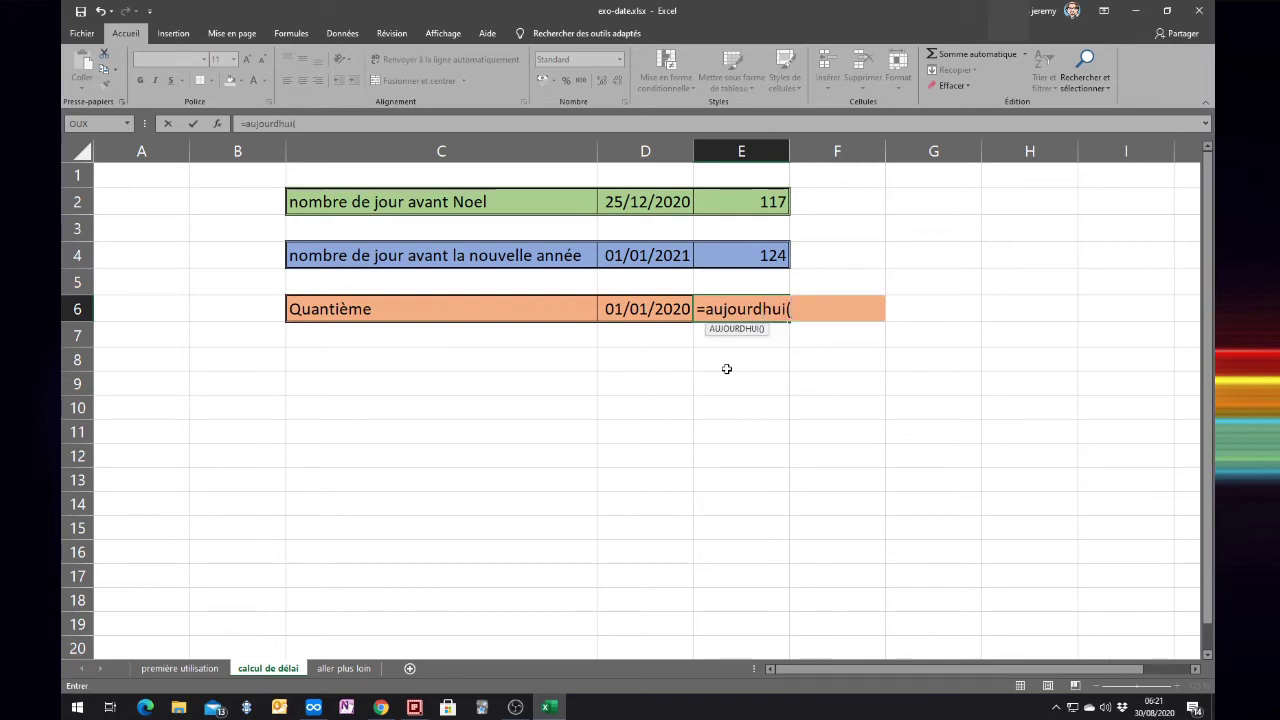
type(")")
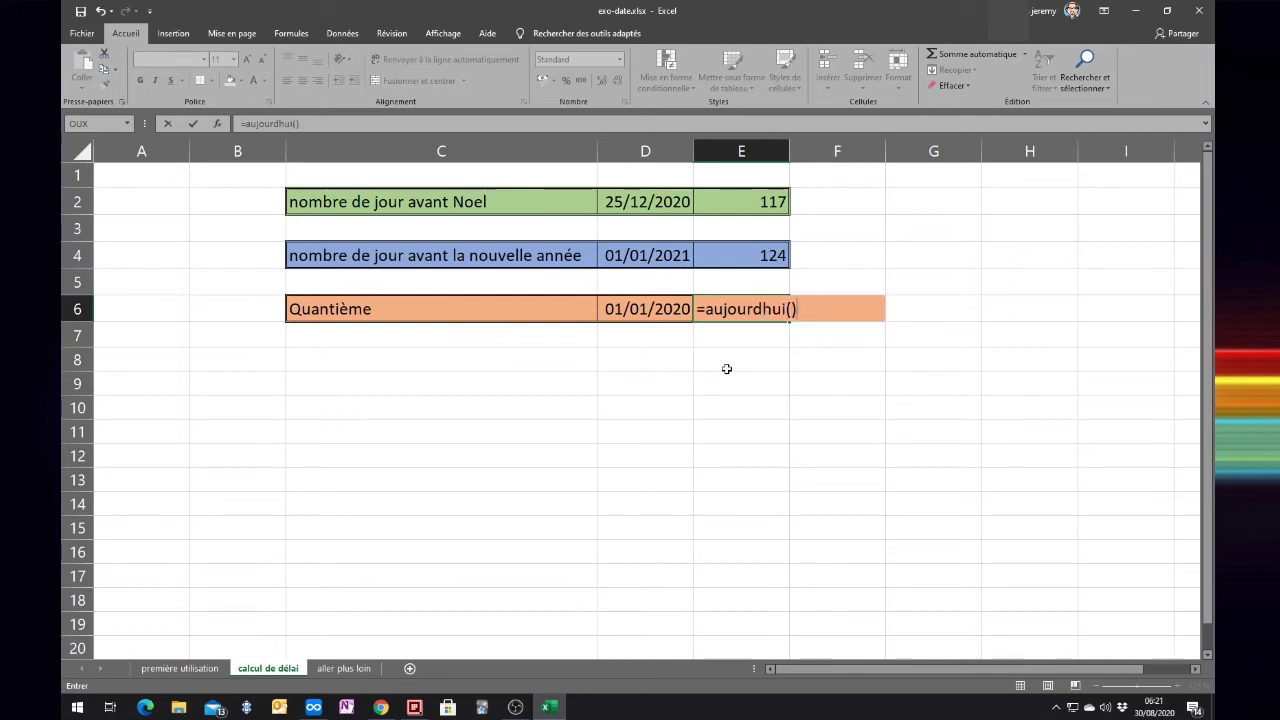
type("-")
type("d6")
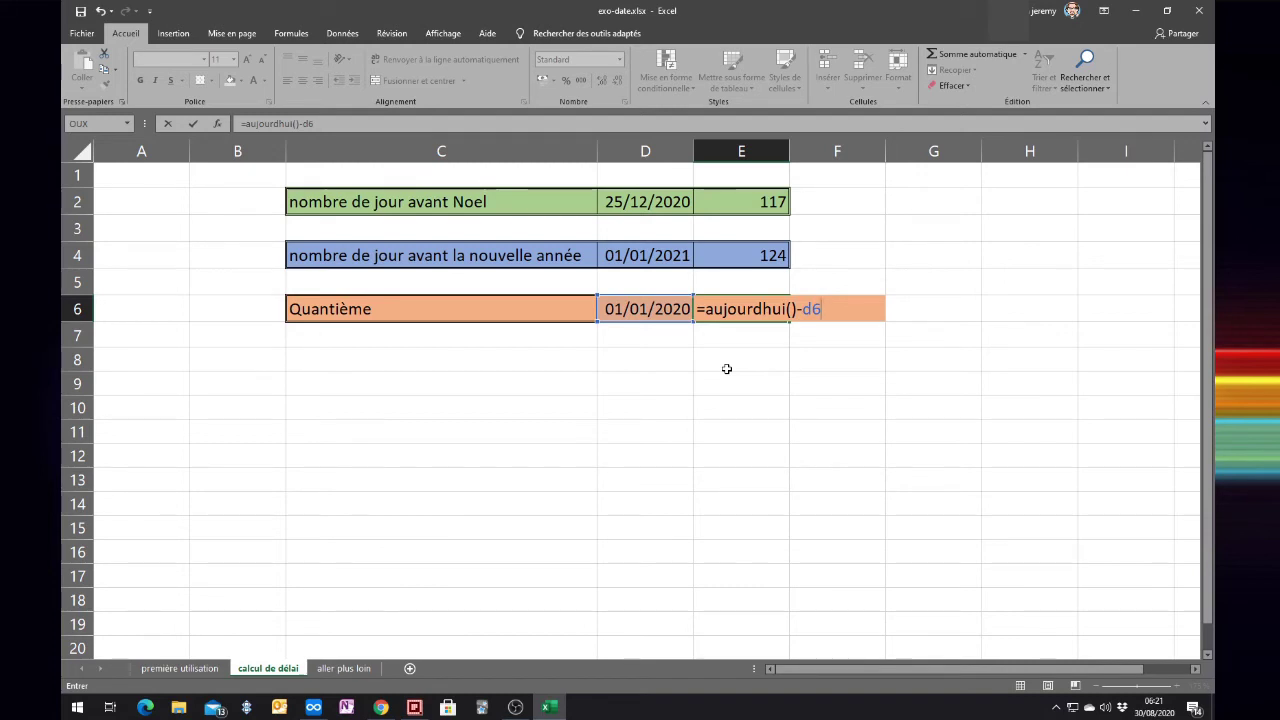
key("Return")
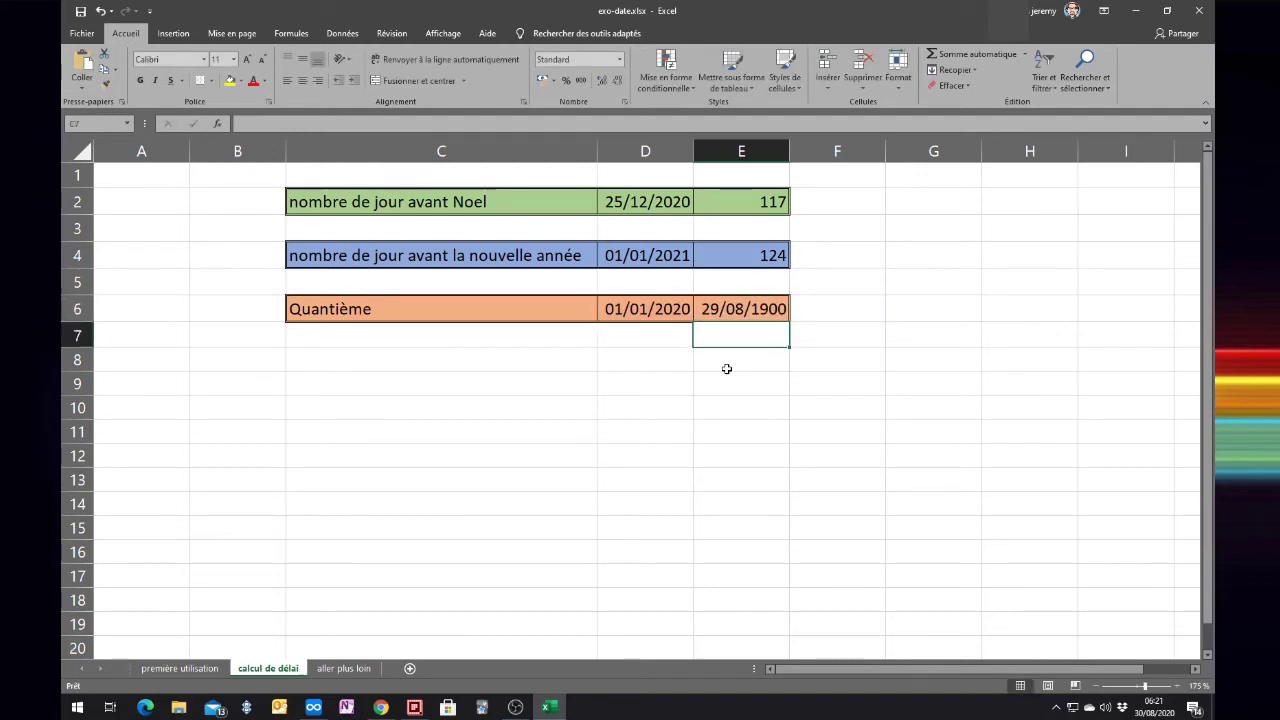
key("Up")
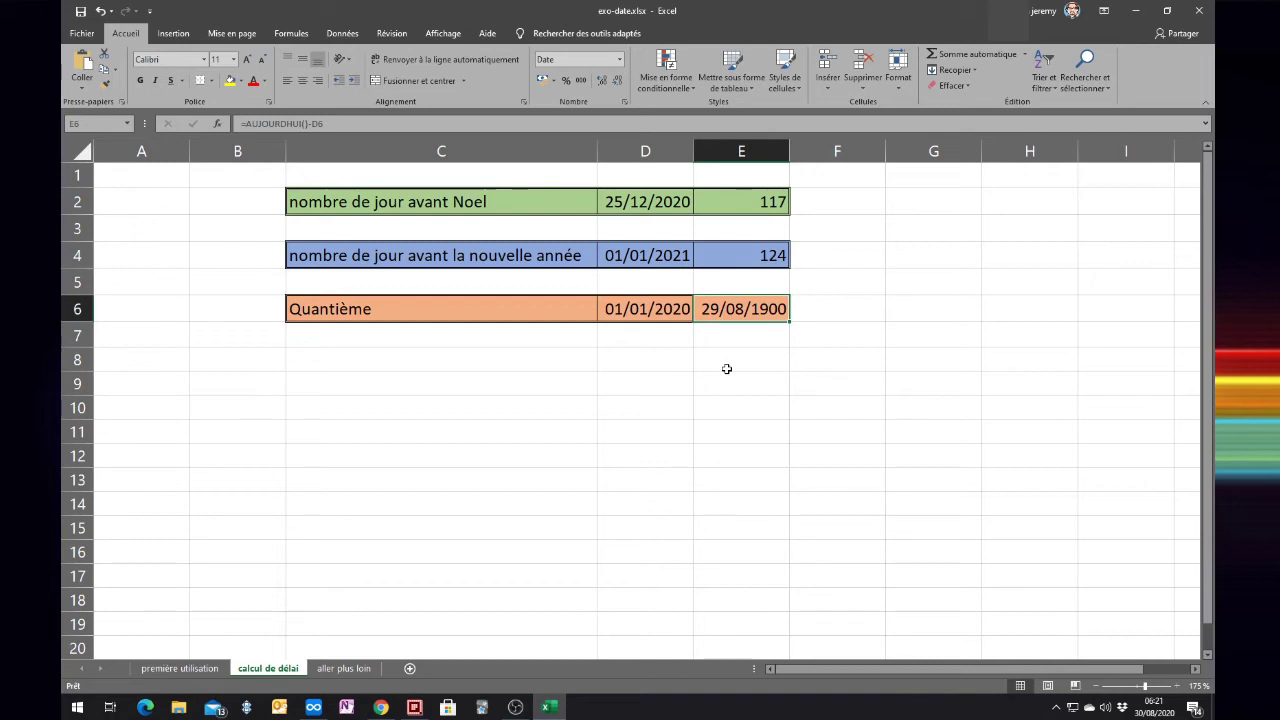
Format E6 as Standard so the Quantième result shows 242.
right_click(716, 318)
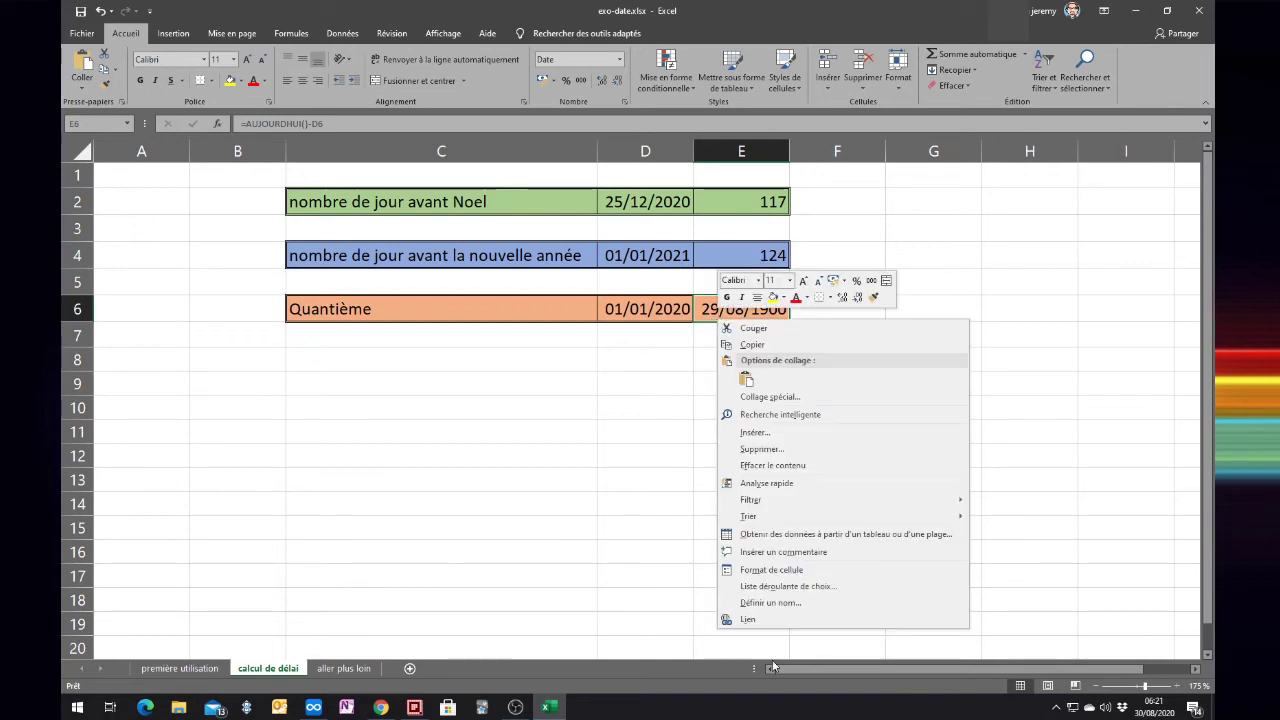
left_click(775, 570)
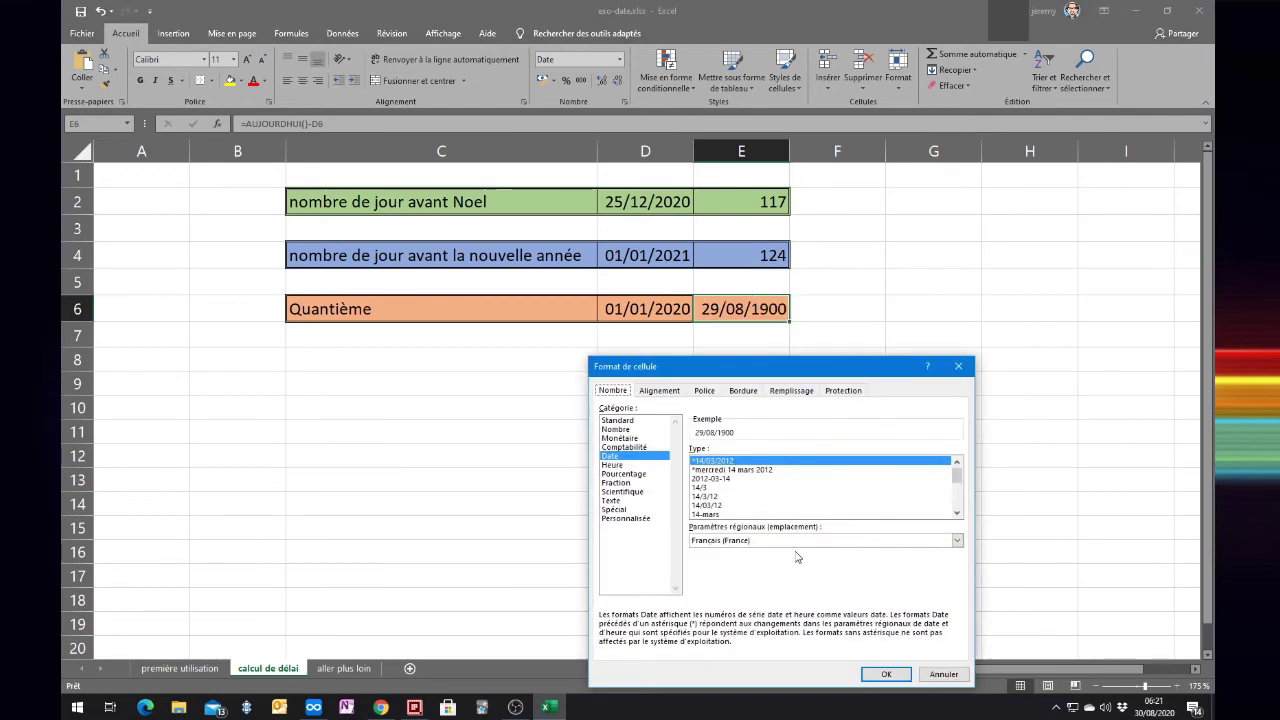
left_click(618, 420)
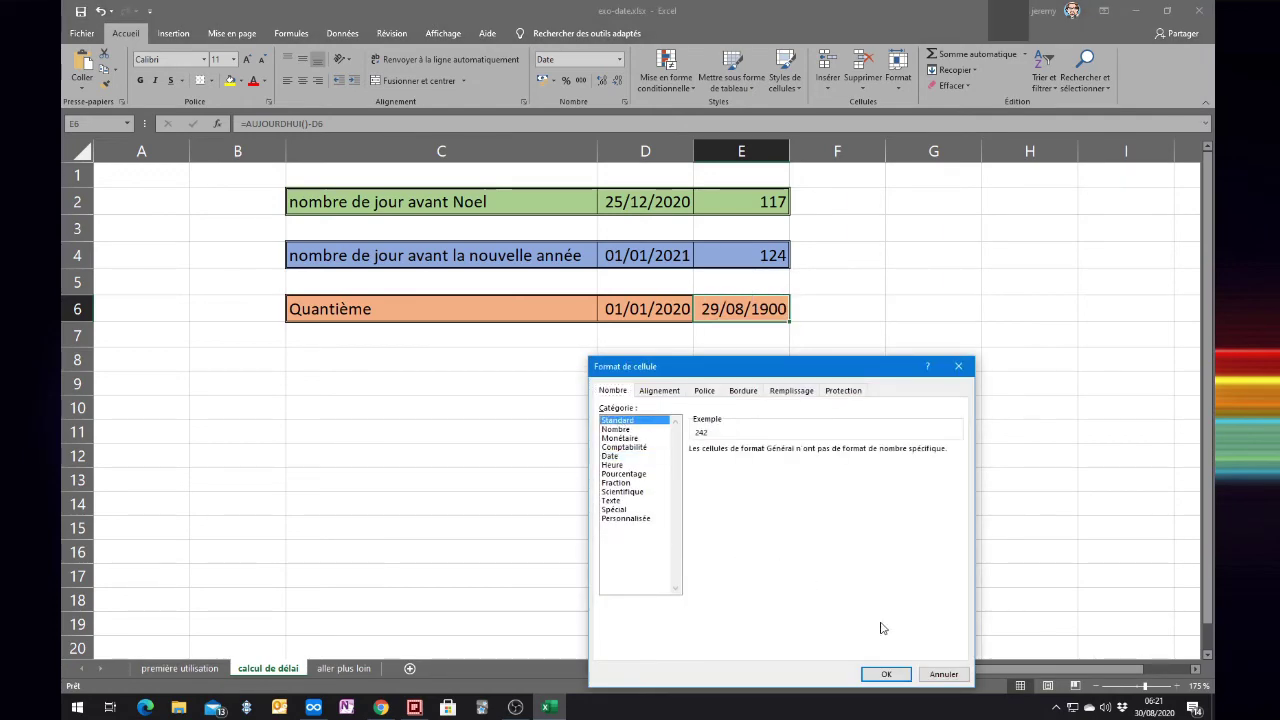
left_click(886, 674)
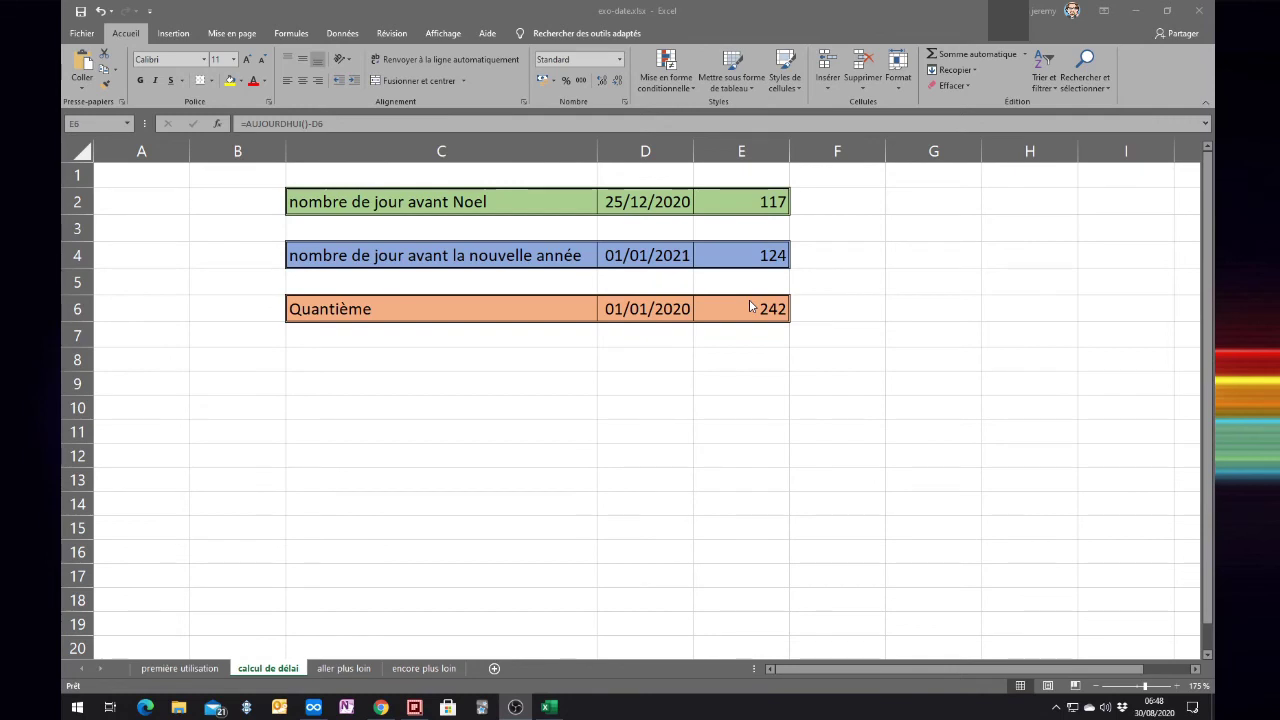
Open the aller plus loin sheet and highlight 'en retard', 'en cours' and the delay rule in the note.
left_click(361, 667)
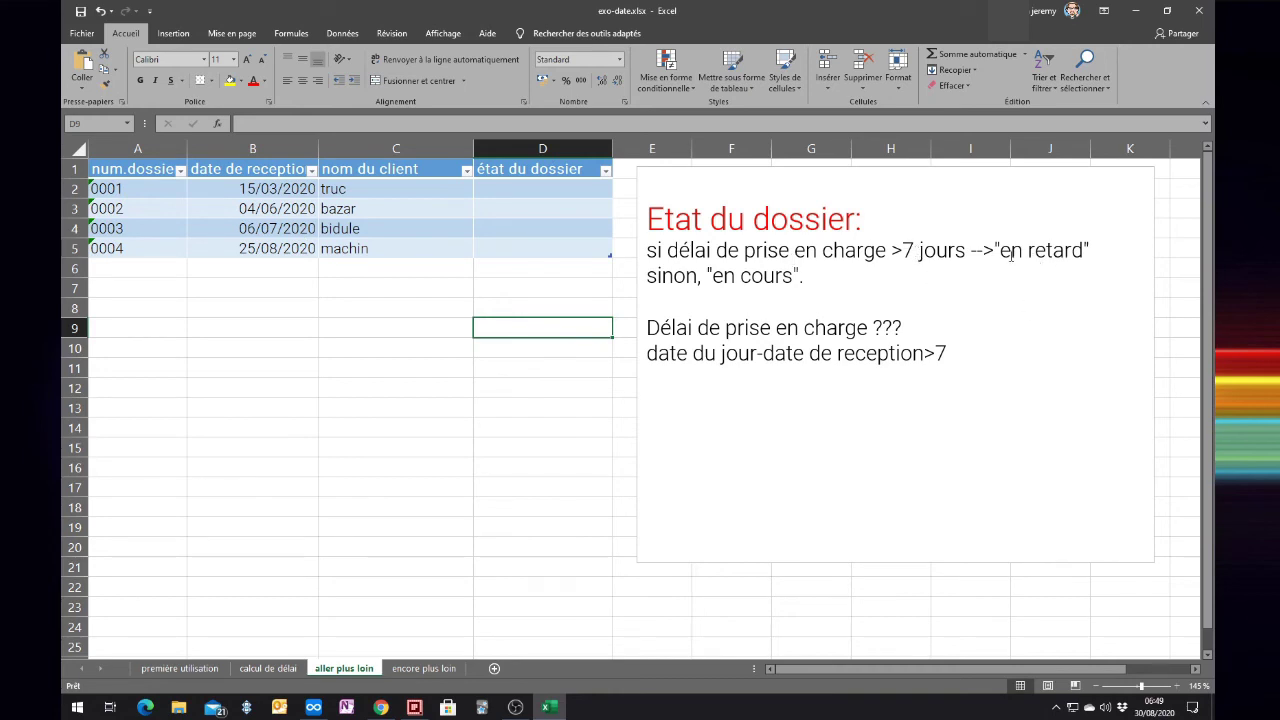
left_click_drag(1000, 250, 1084, 250)
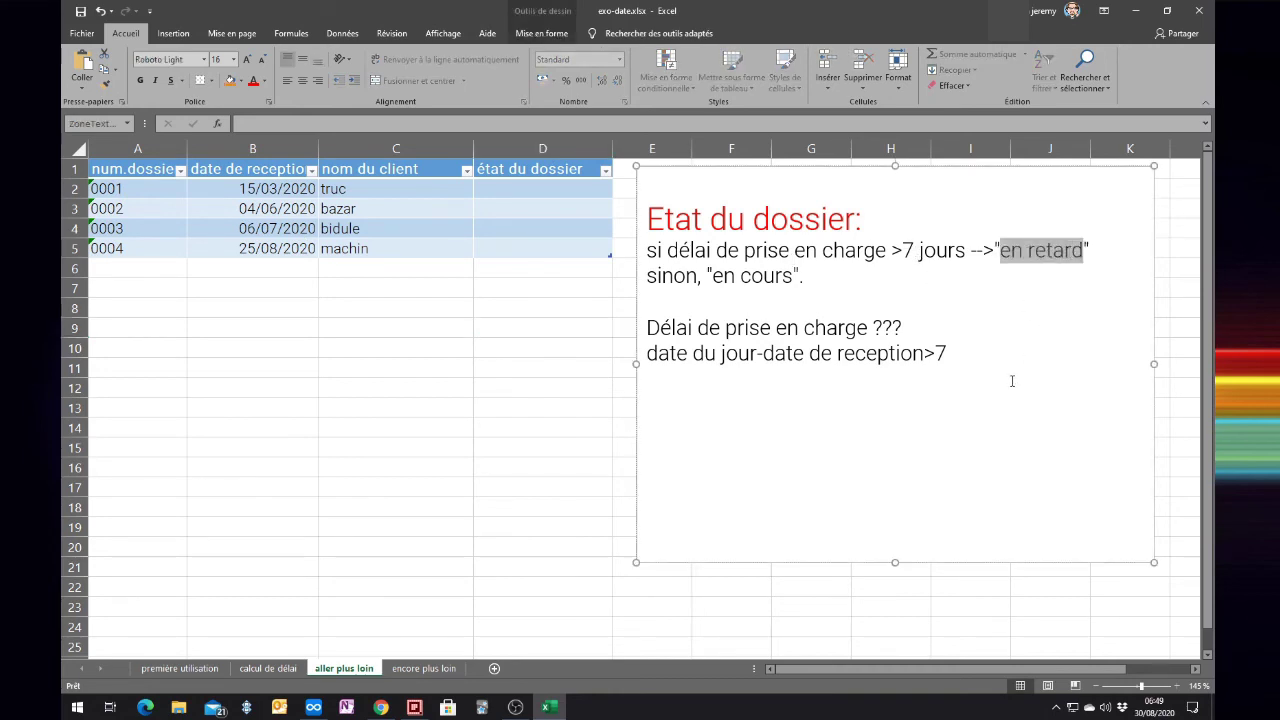
left_click_drag(707, 276, 796, 275)
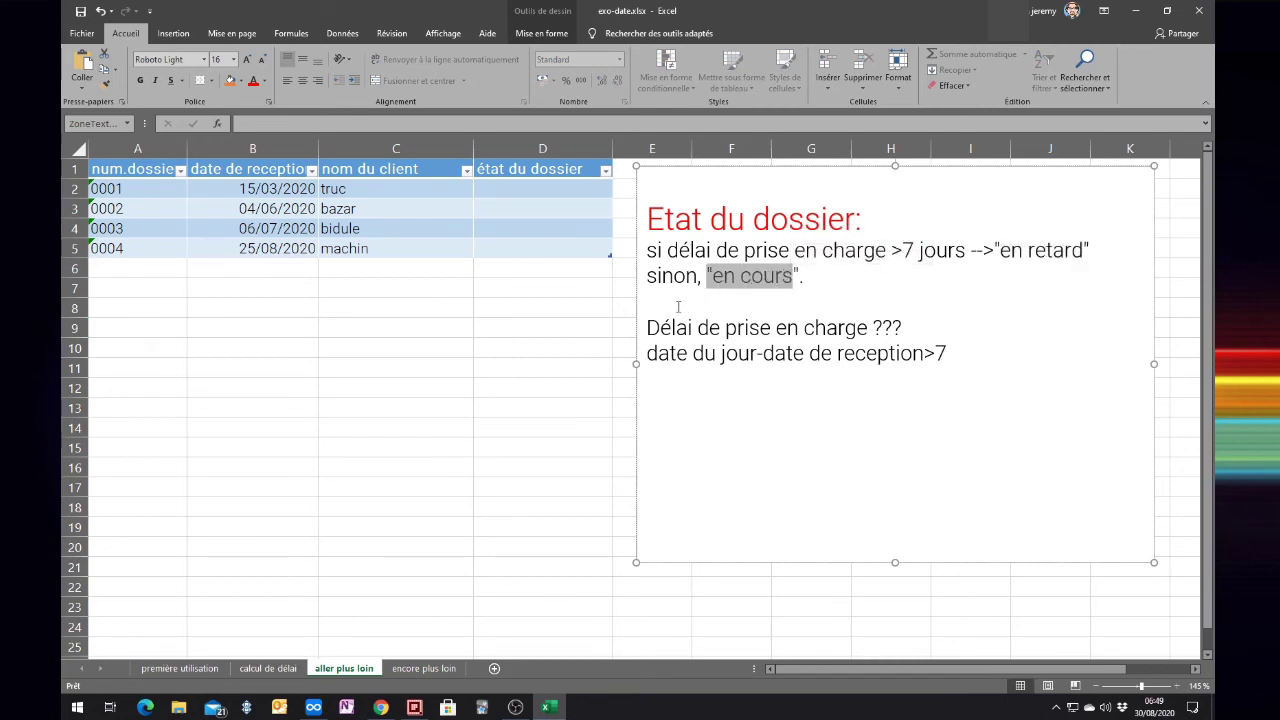
left_click(679, 306)
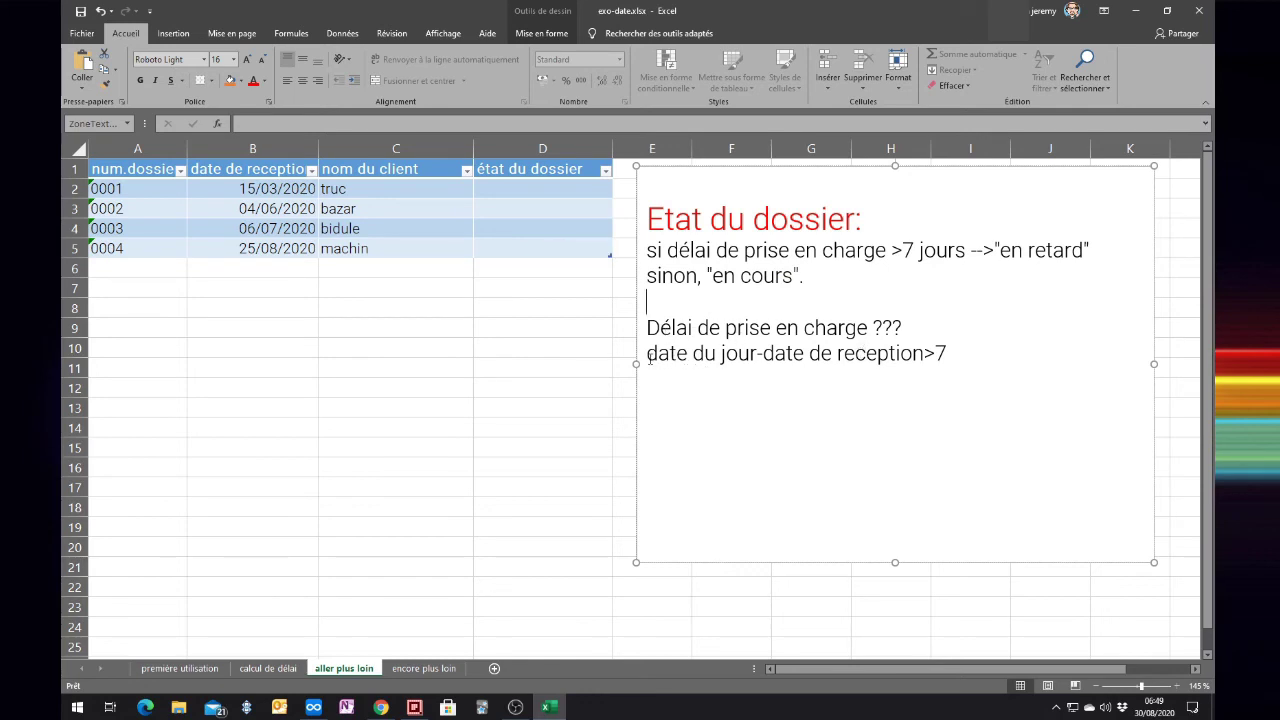
left_click_drag(647, 353, 744, 358)
left_click(839, 353)
Select reception date B2, highlight 'en retard' again, then select D2 for the status formula.
left_click(196, 192)
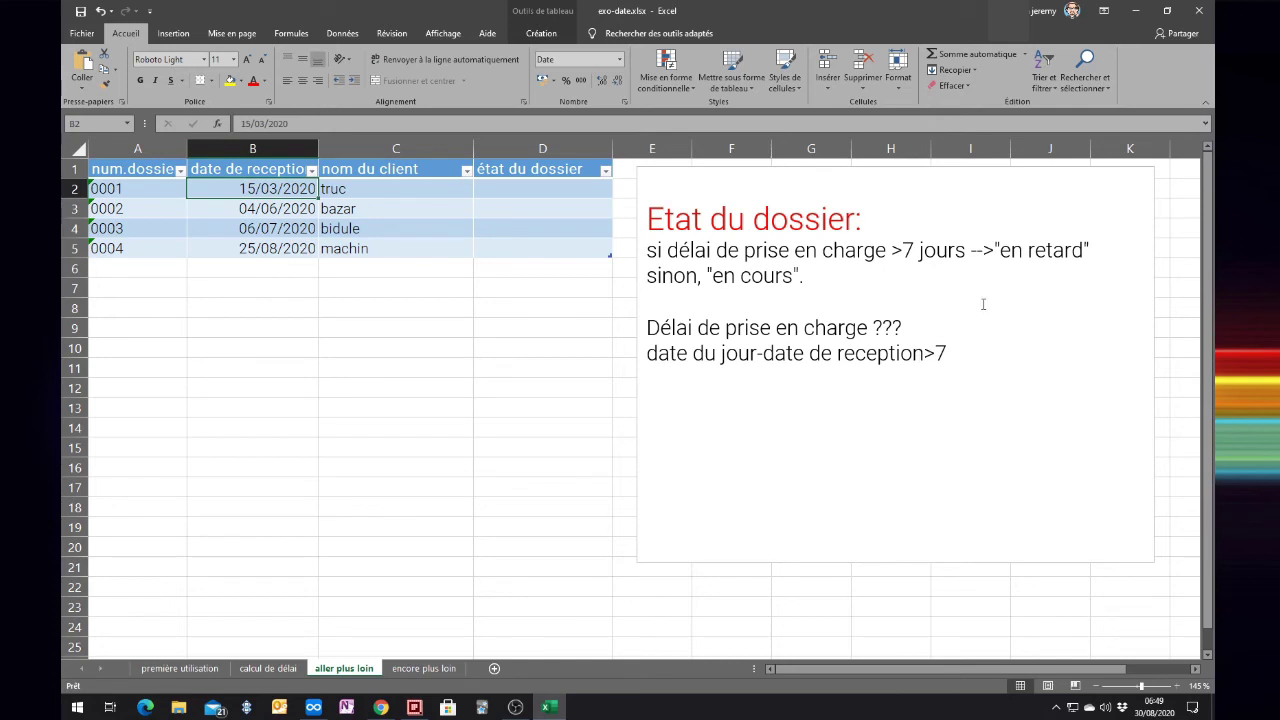
left_click_drag(1000, 250, 1063, 251)
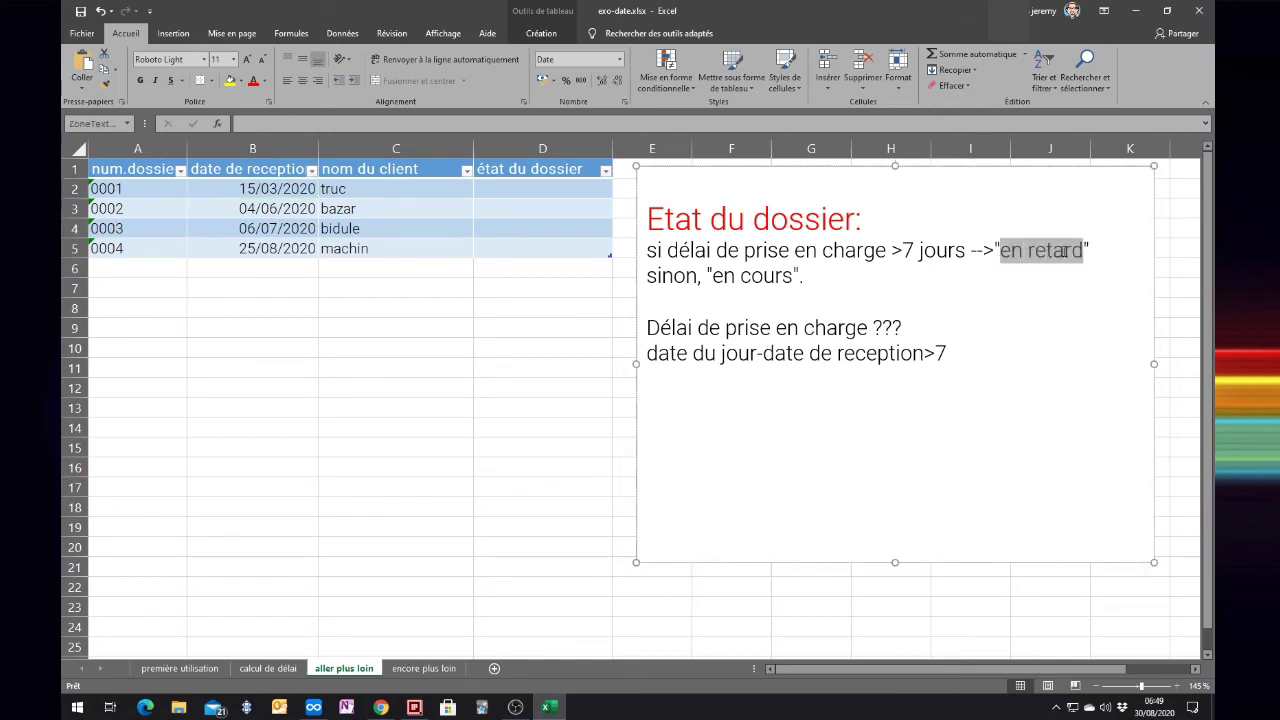
left_click(967, 347)
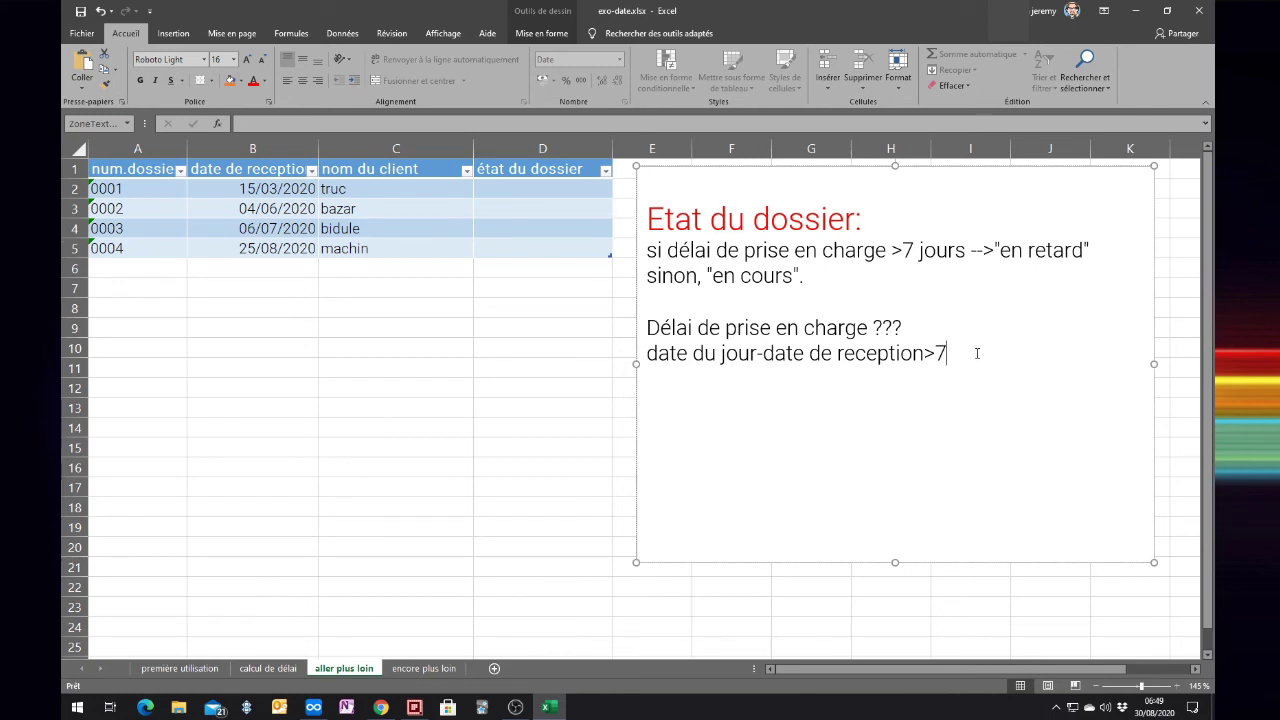
left_click(518, 184)
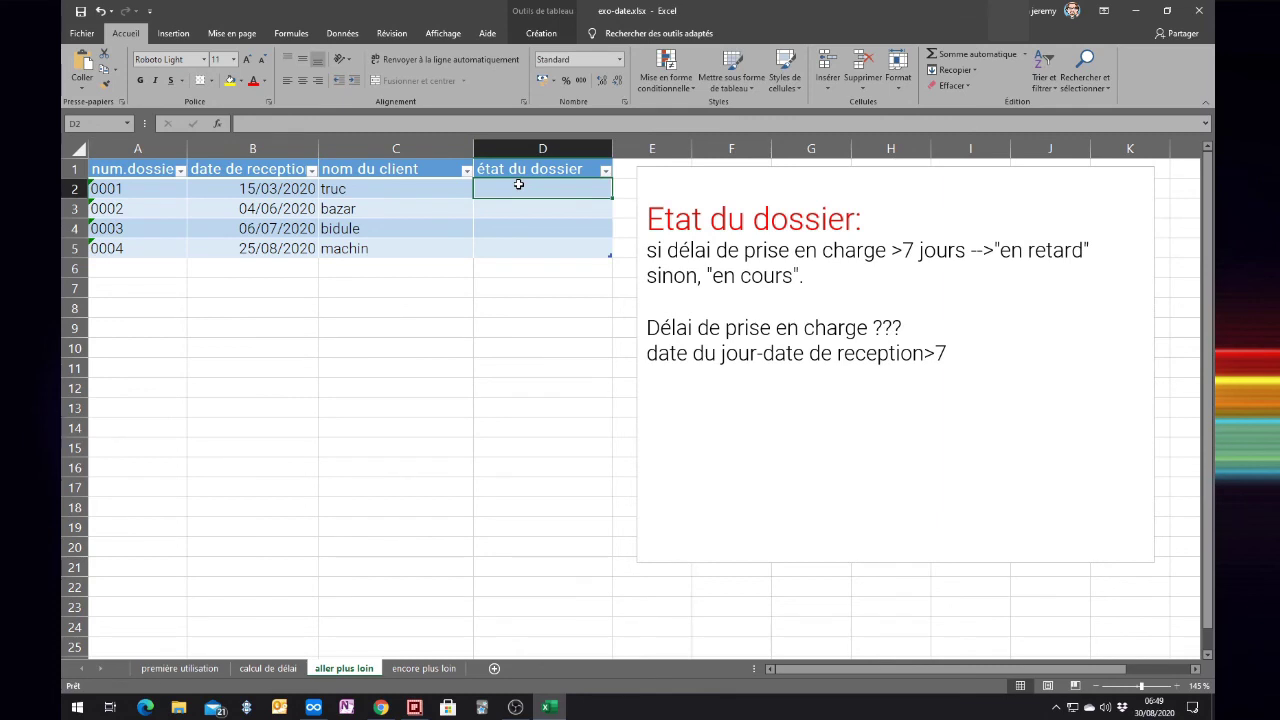
Enter =SI(AUJOURDHUI()-[@[date de reception]]>7;"en retard";"en cours") in D2 to fill the état du dossier column.
type("=")
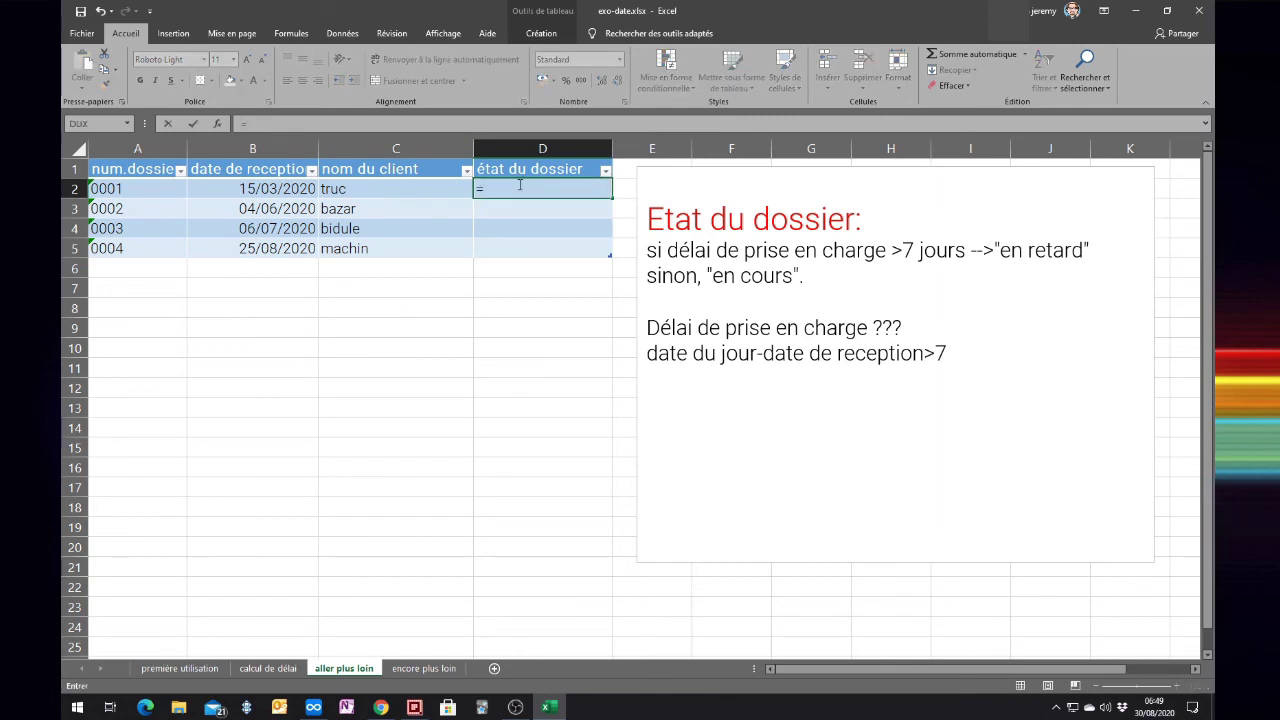
type("si")
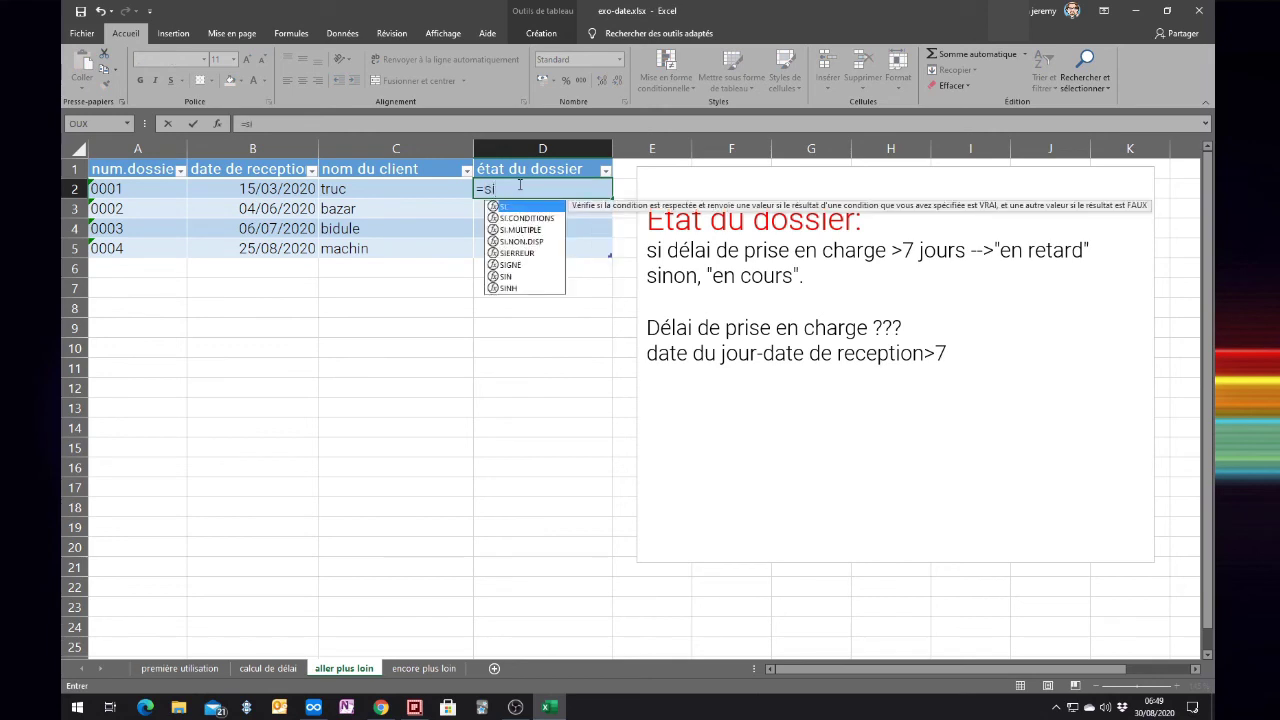
type("(")
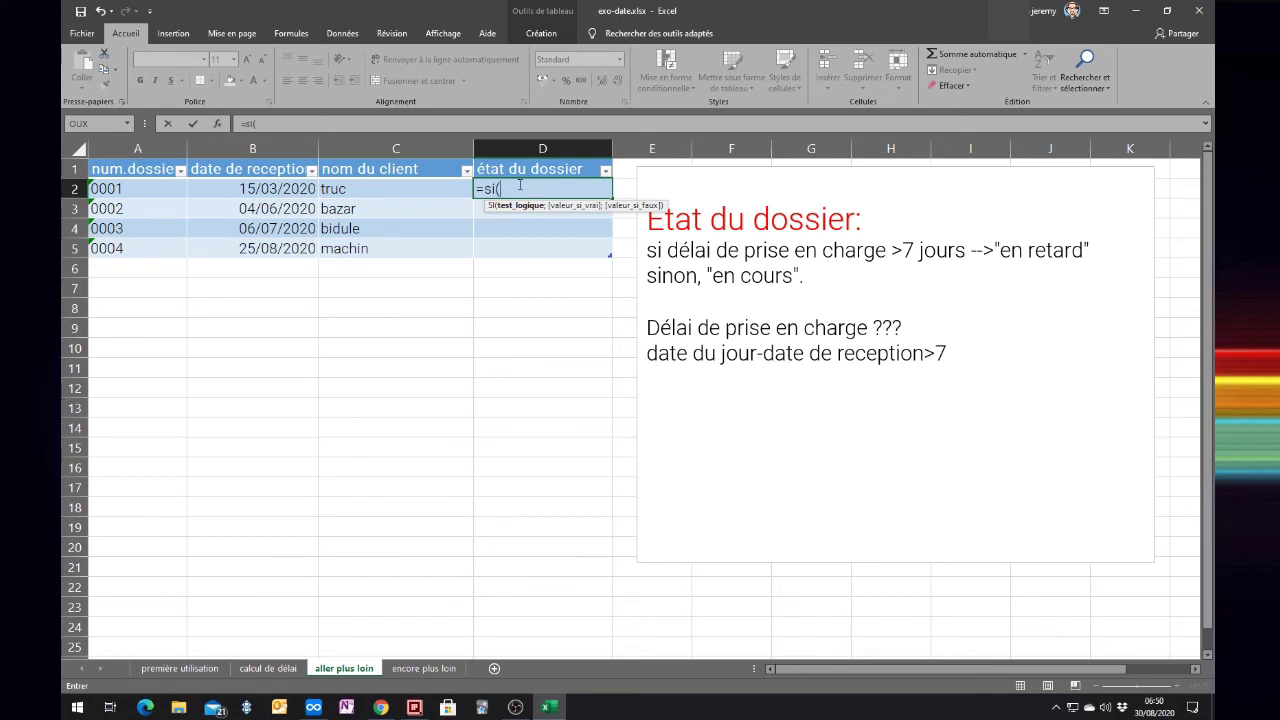
type("aujourdhu")
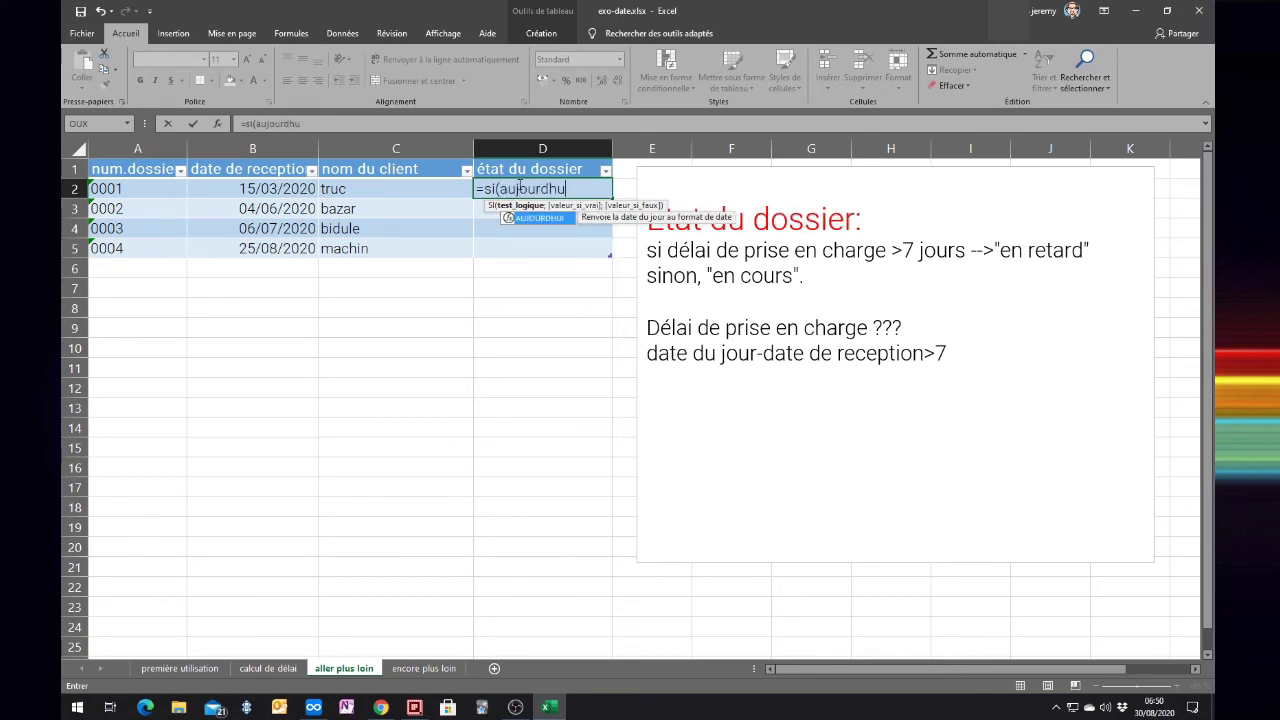
type("i()")
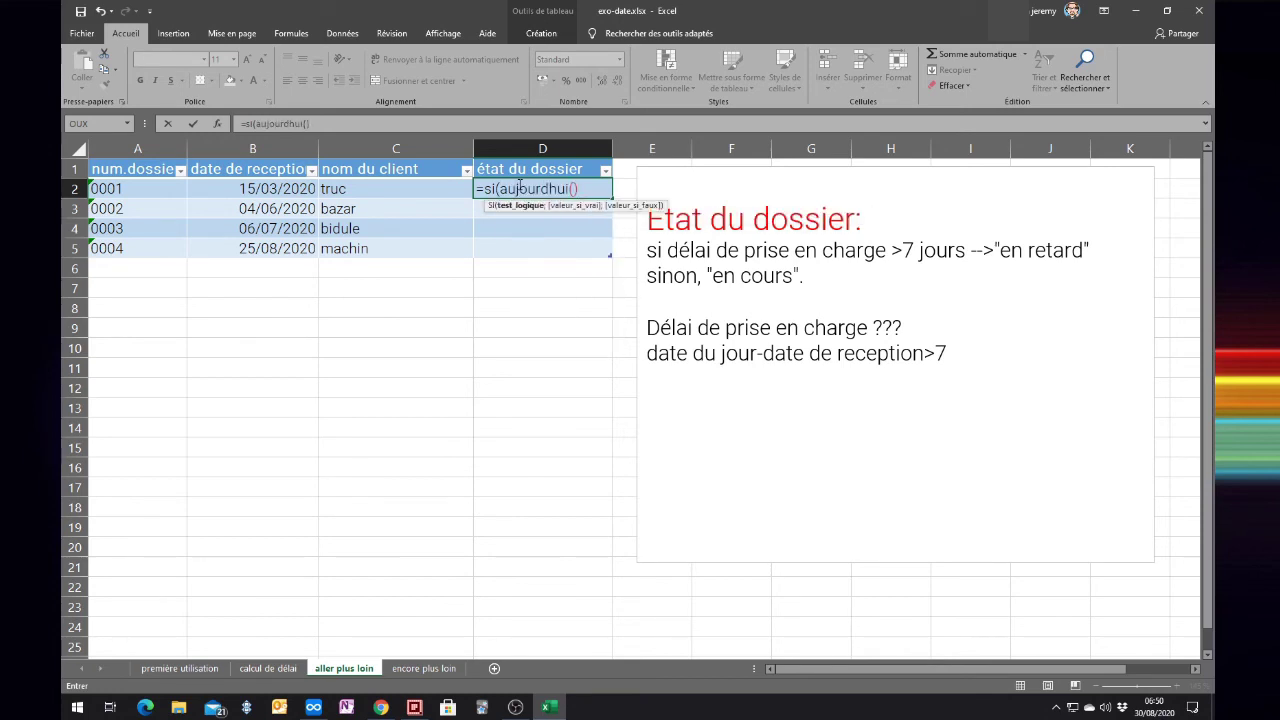
type("-")
left_click(250, 186)
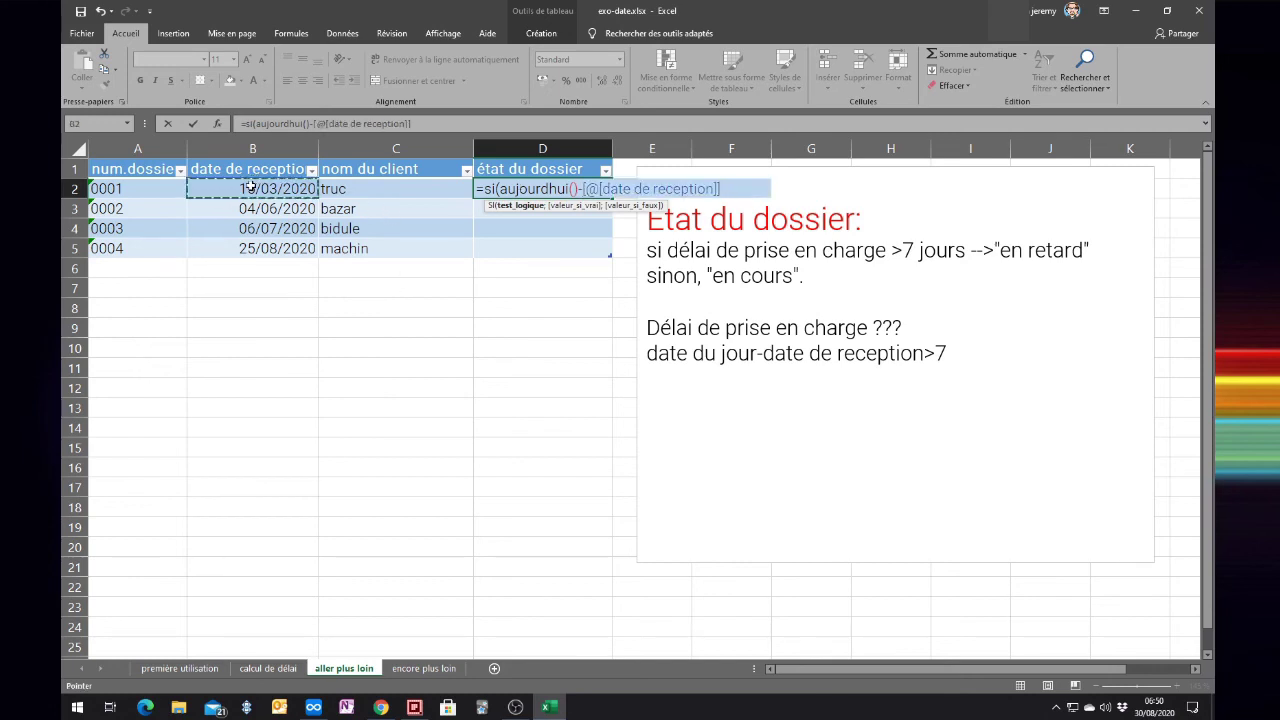
type(">7")
type(";")
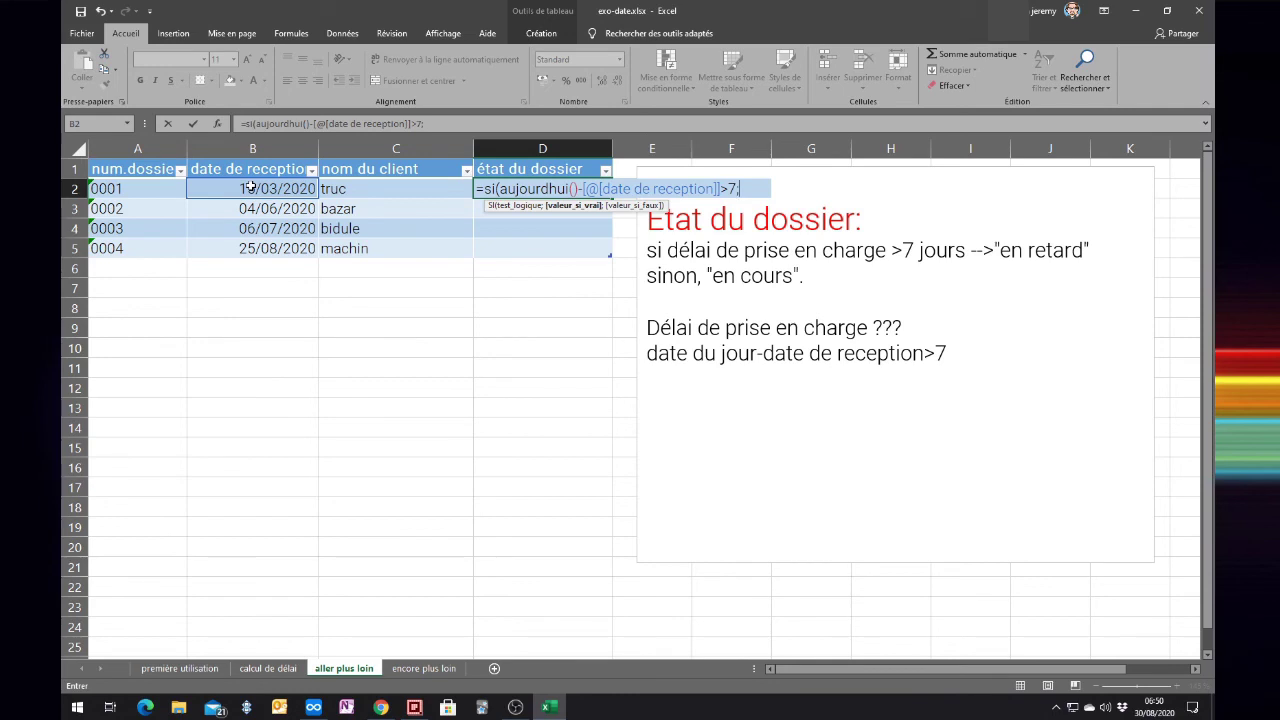
type("\"en")
type(" retard\"")
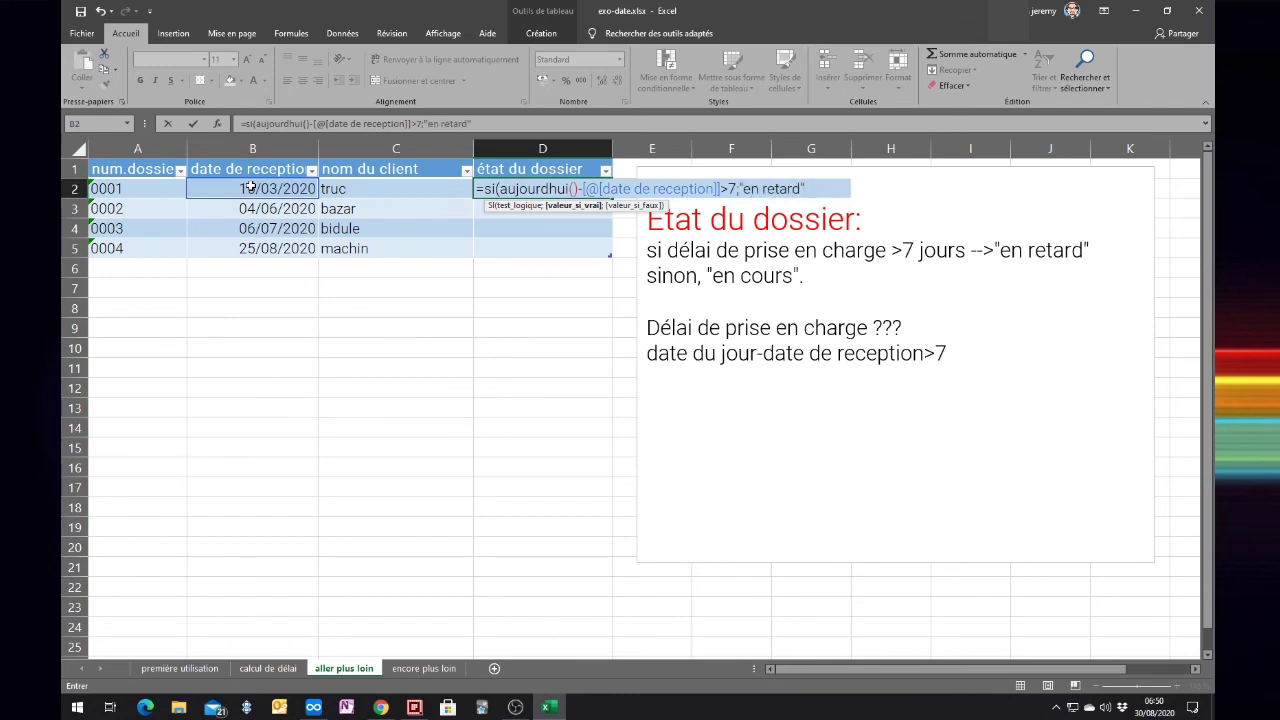
type(";")
type("\"en co")
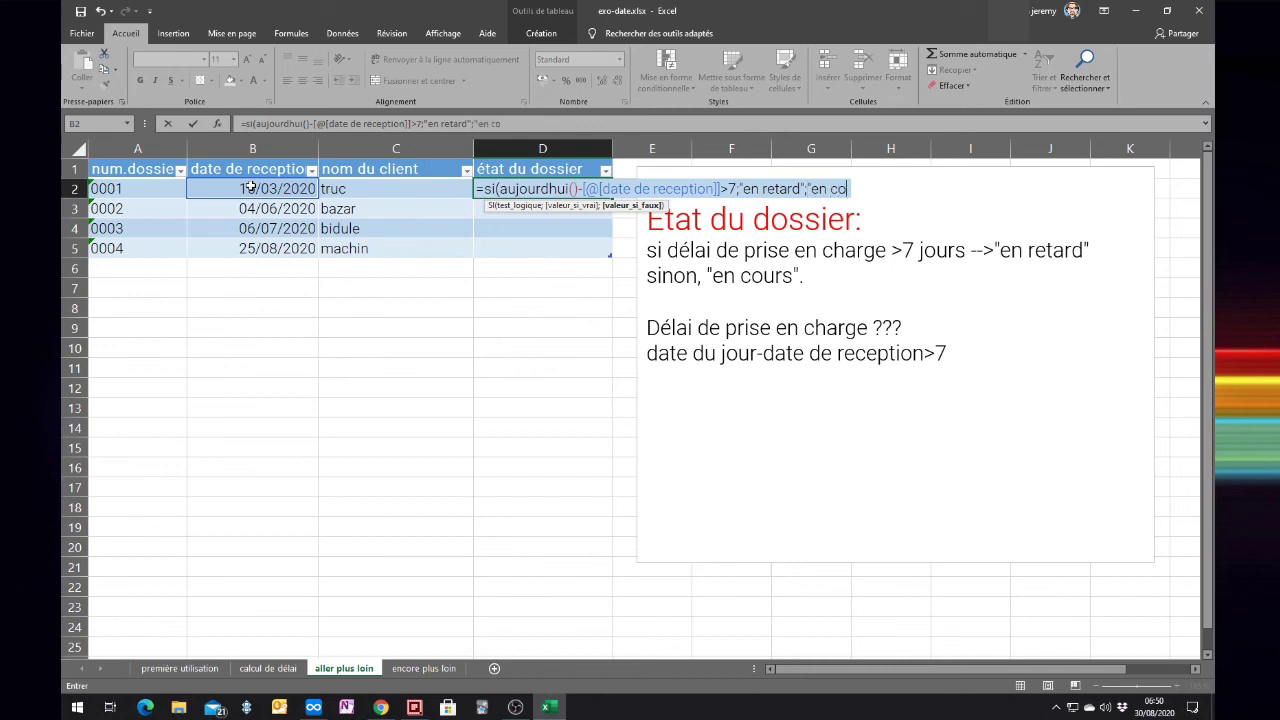
type("urs\"")
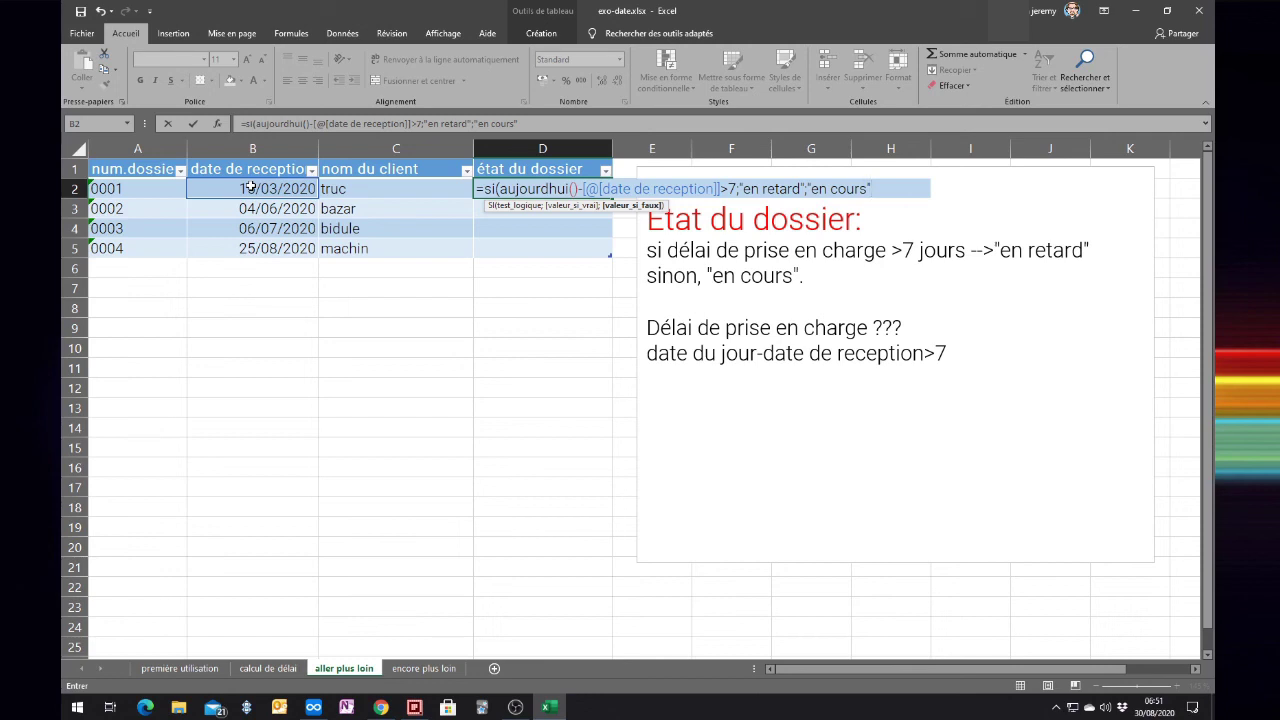
type(")")
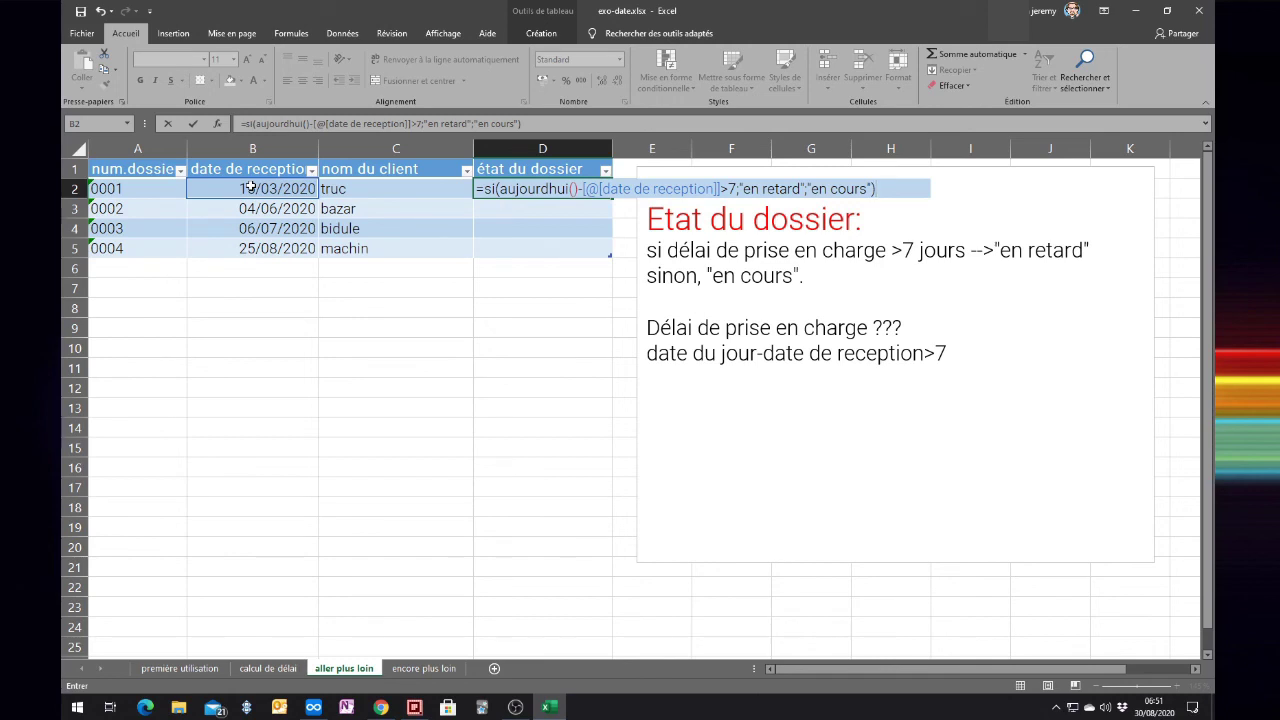
key("Return")
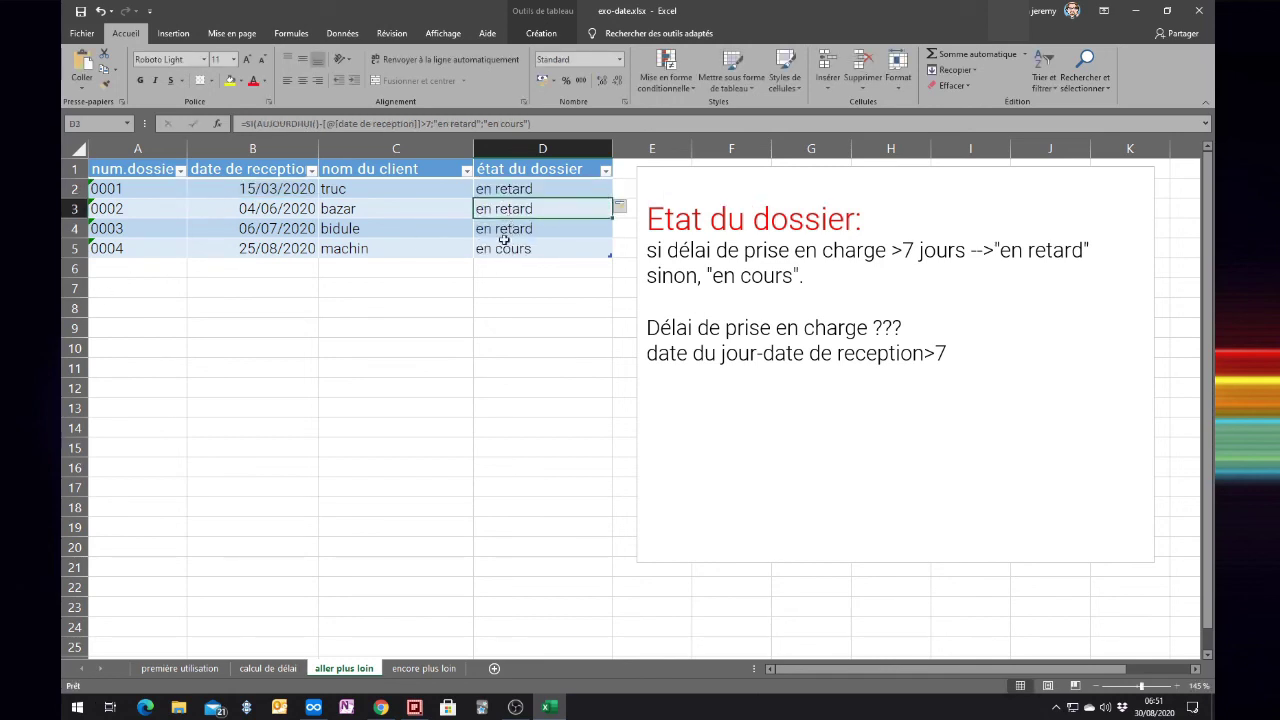
left_click(254, 250)
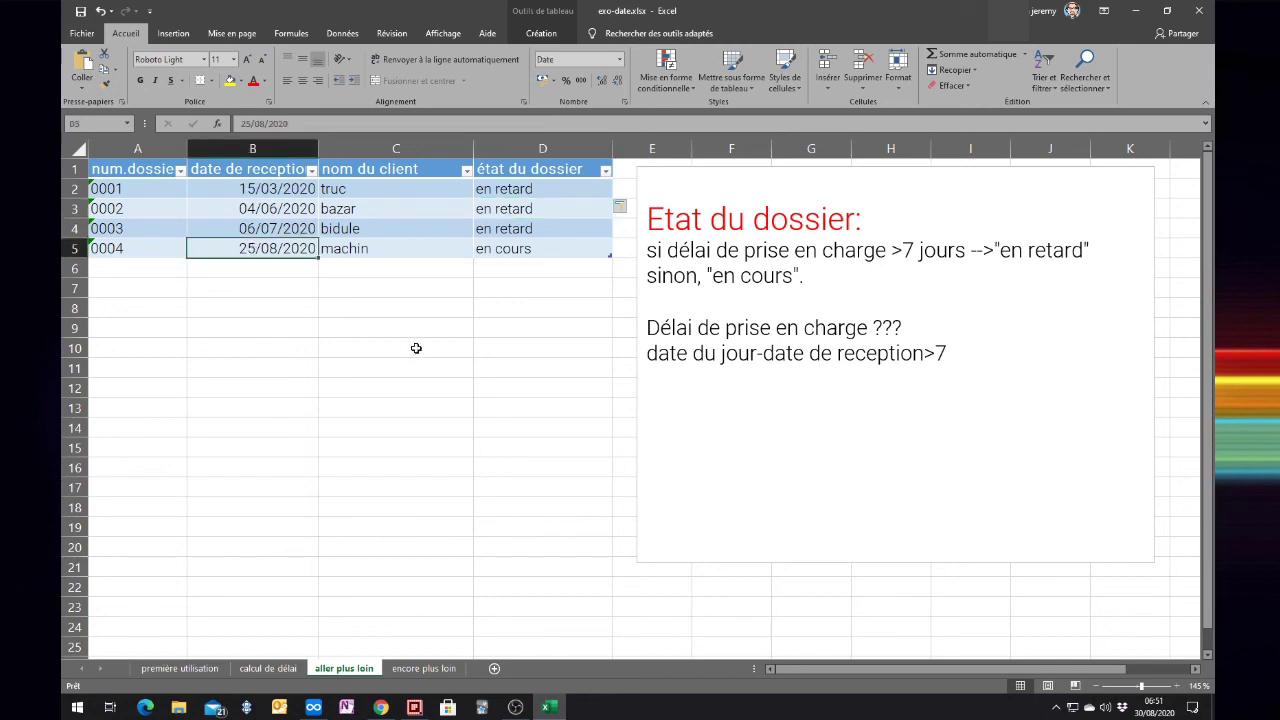
type("20")
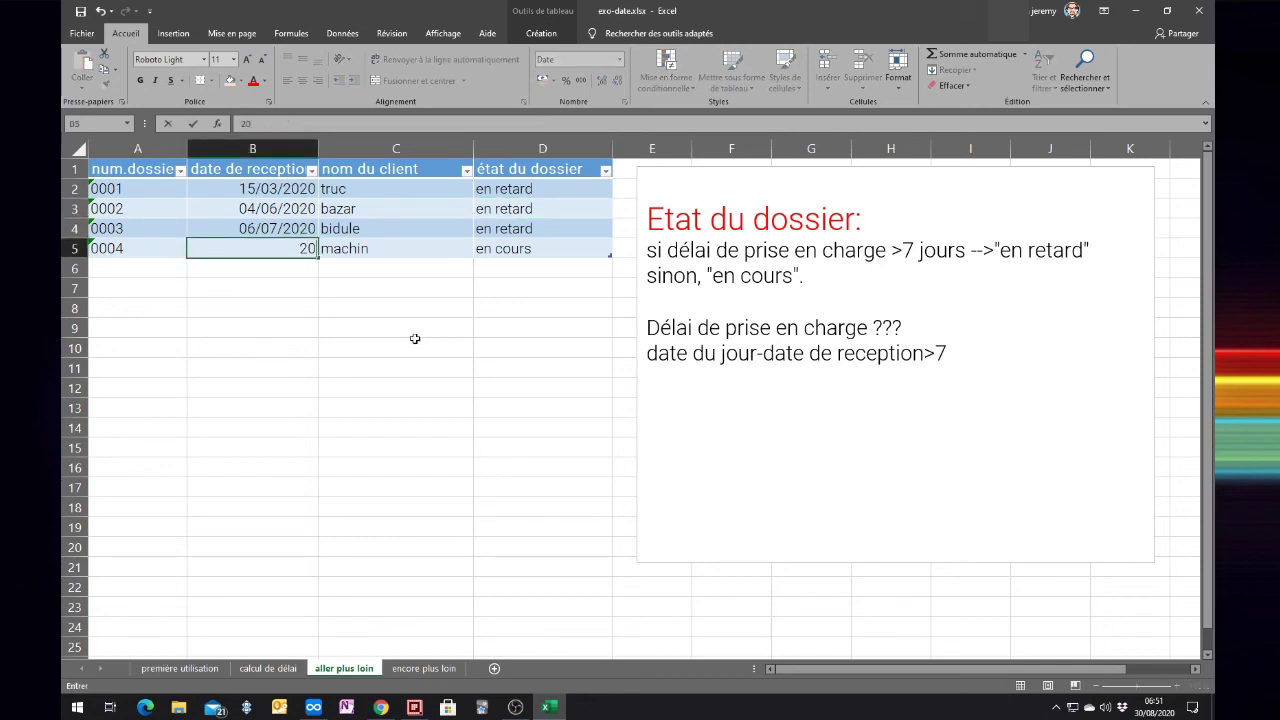
type("/08/2020")
key("Return")
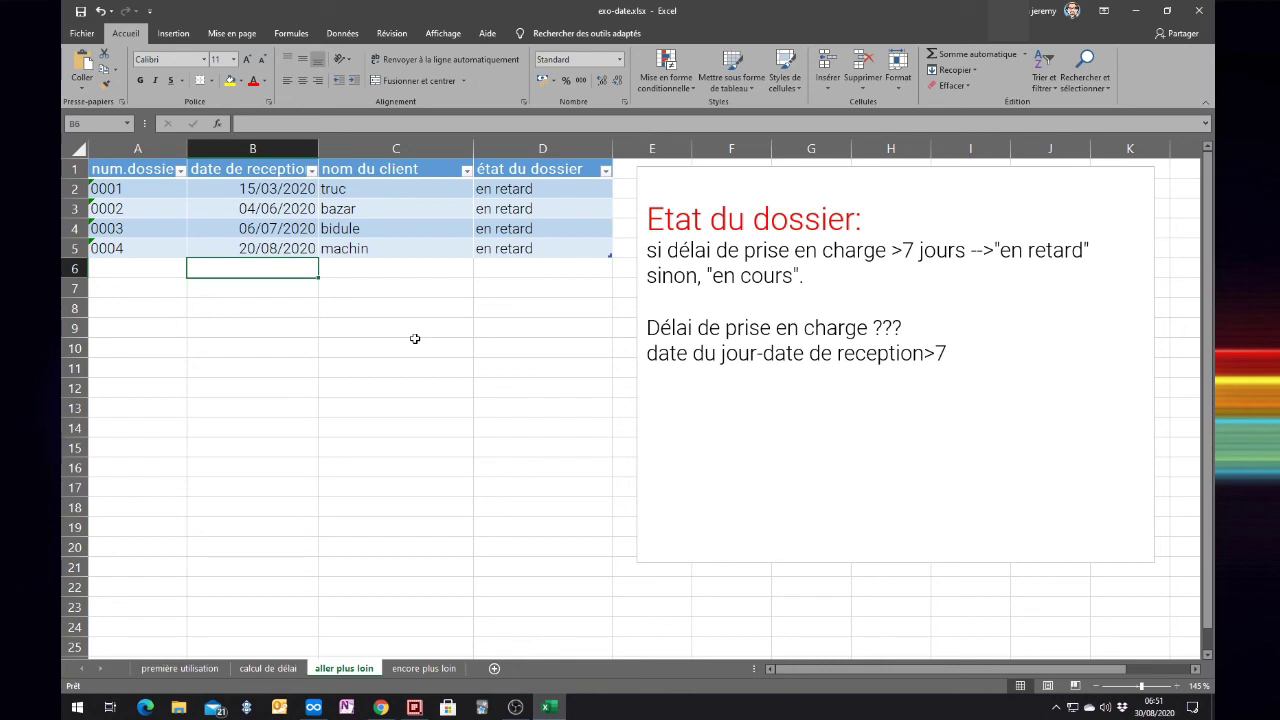
key("ctrl+z")
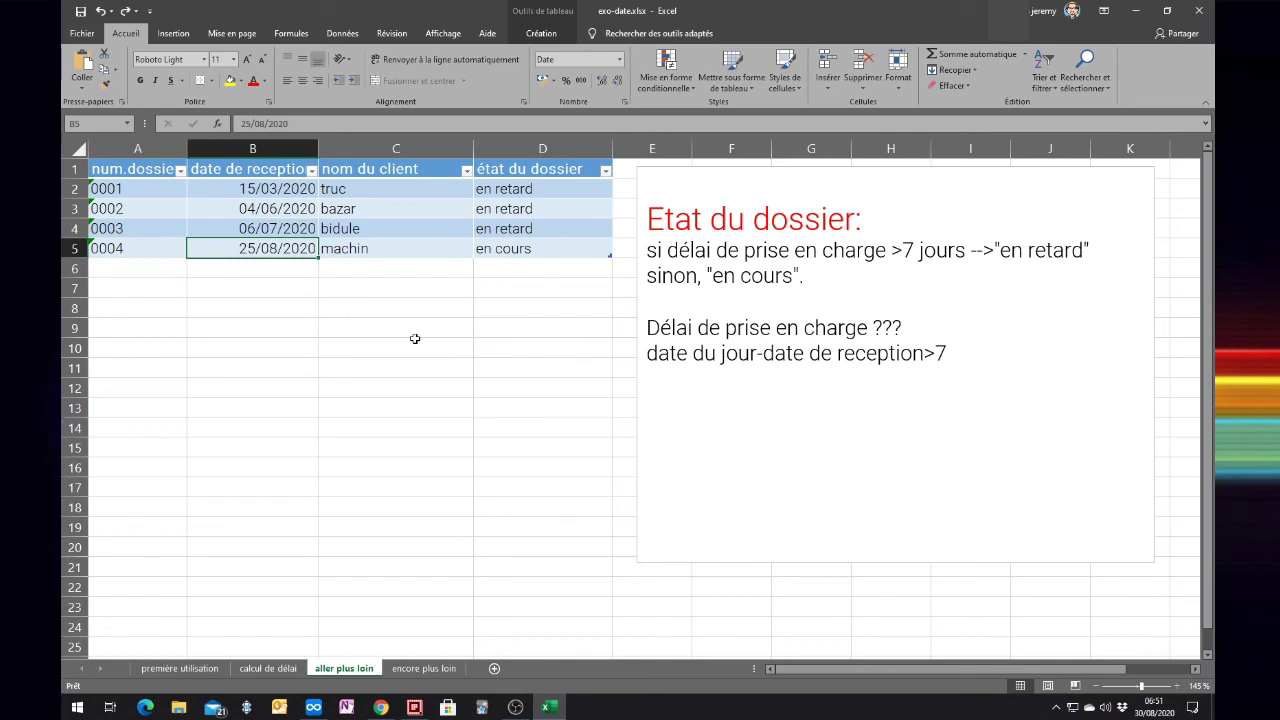
Open the AutoFilter list on the 'état du dossier' header showing en cours and en retard.
left_click(605, 171)
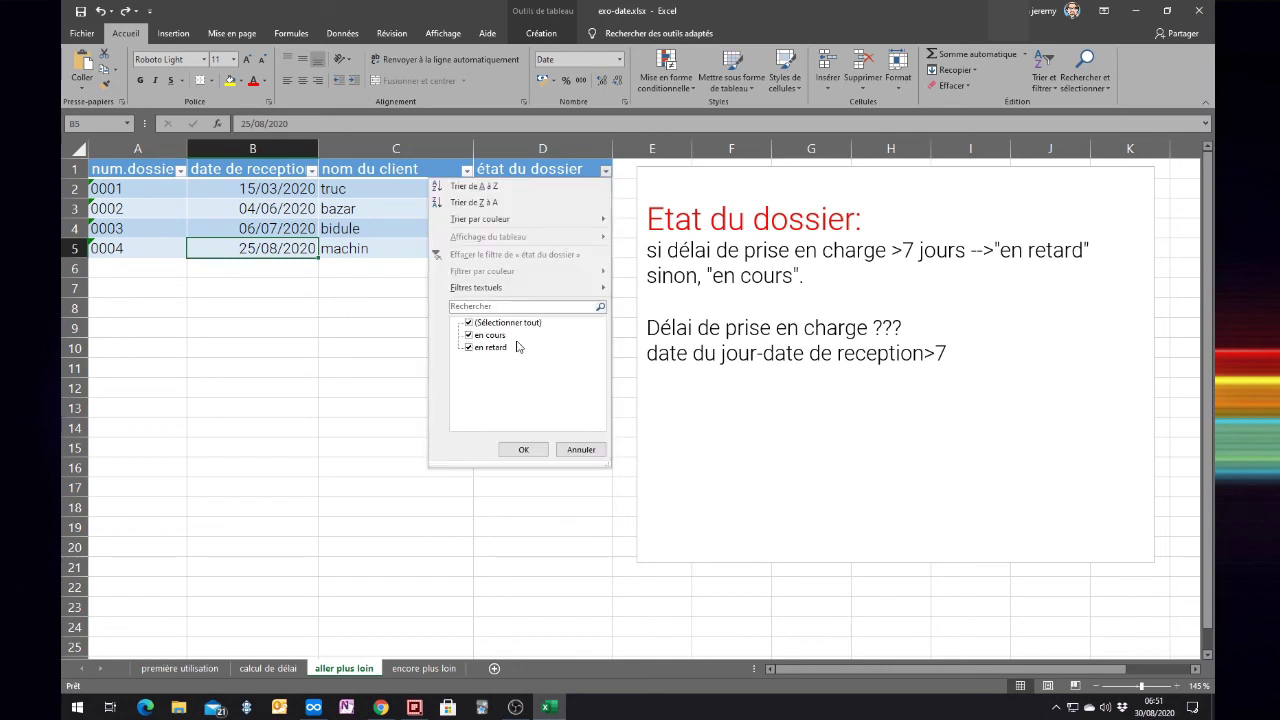